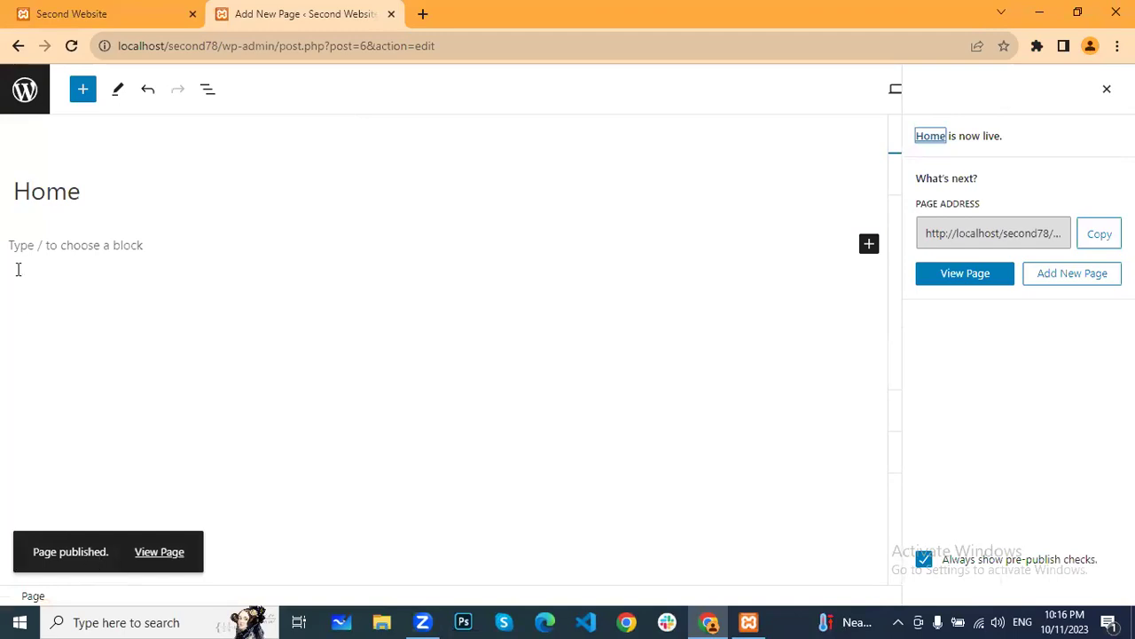
# Create and publish a new page titled "Contact Us", and return to the pages list
pyautogui.click(25, 89)
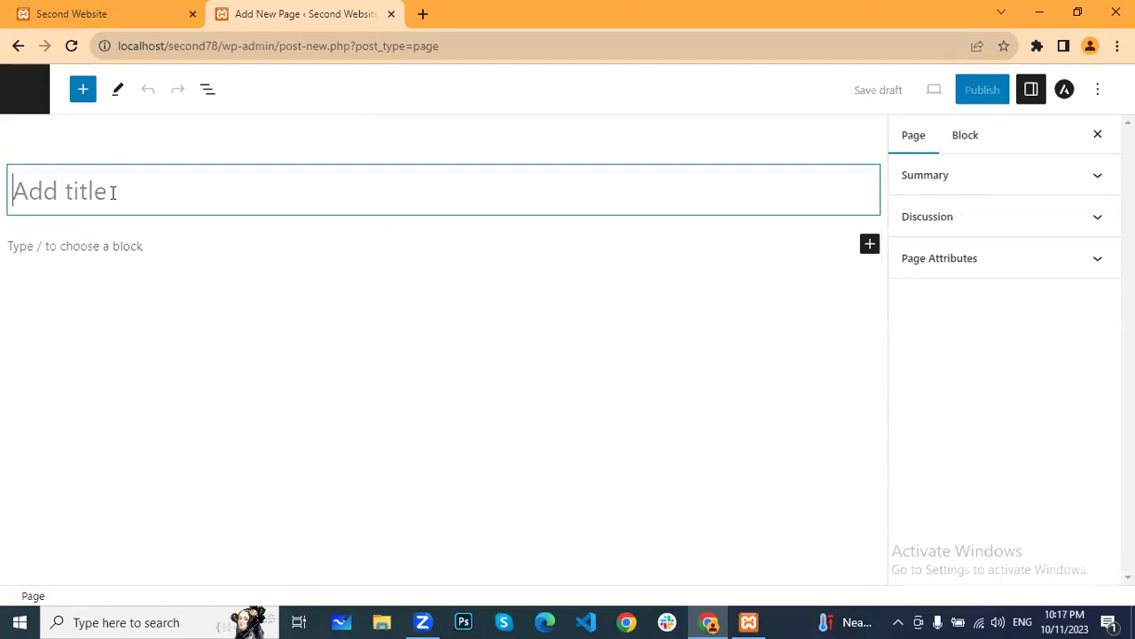
pyautogui.write('Co')
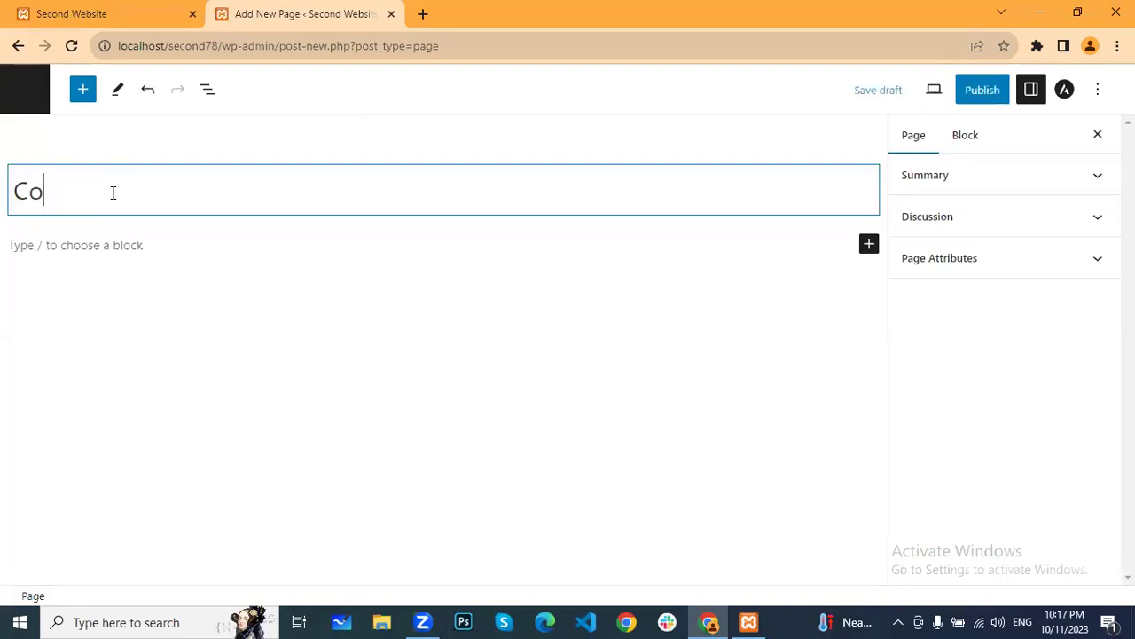
pyautogui.write('ntact Us')
pyautogui.click(993, 93)
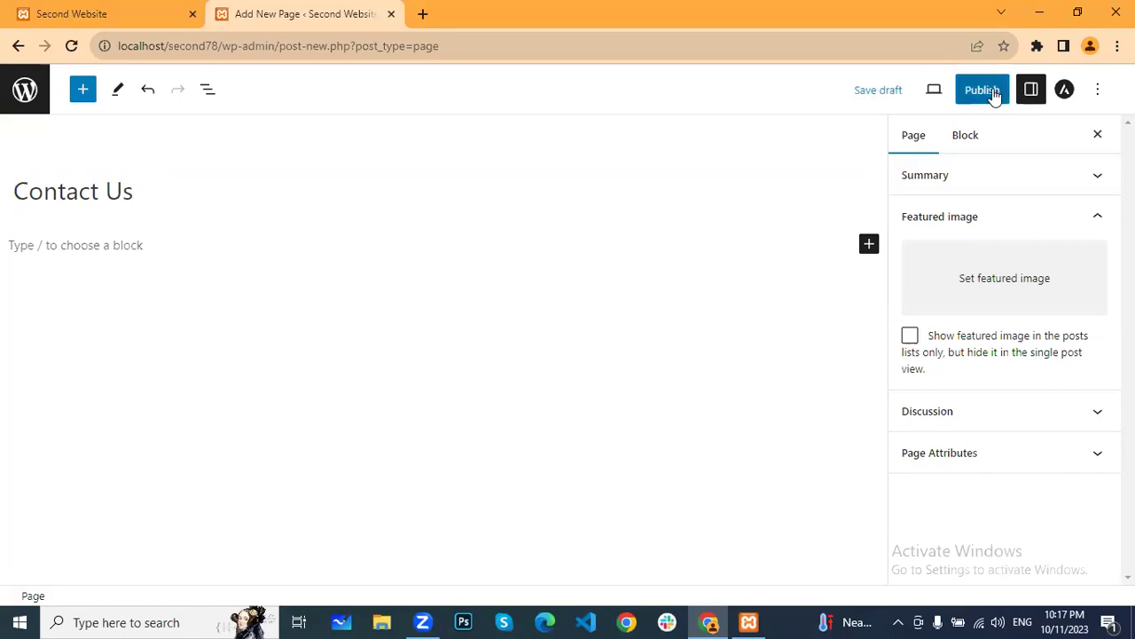
pyautogui.click(993, 93)
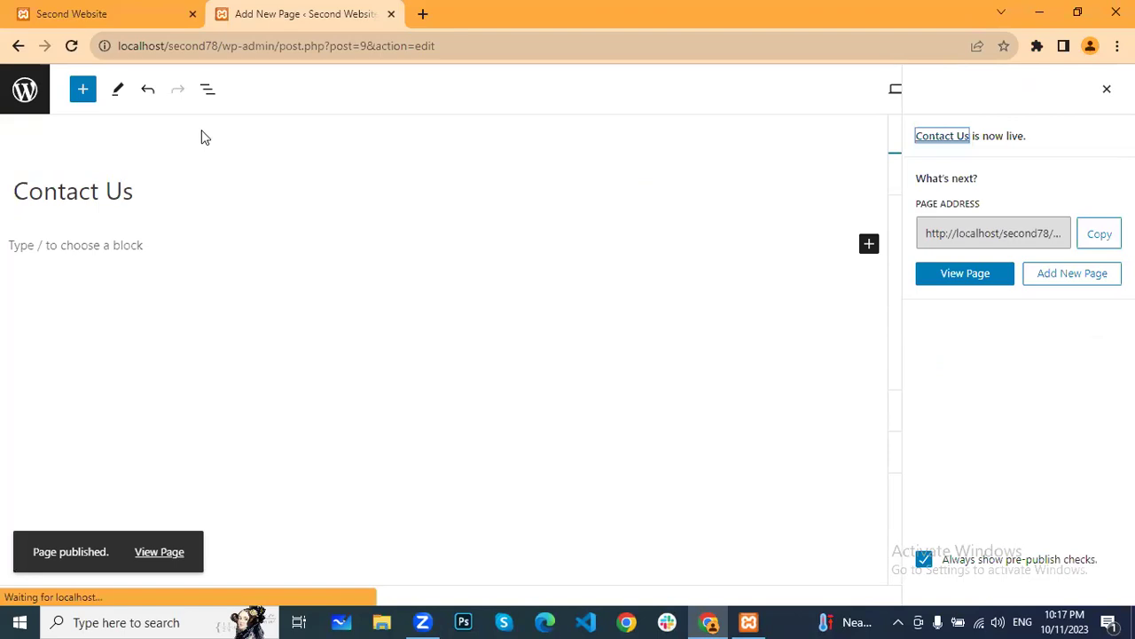
pyautogui.click(29, 94)
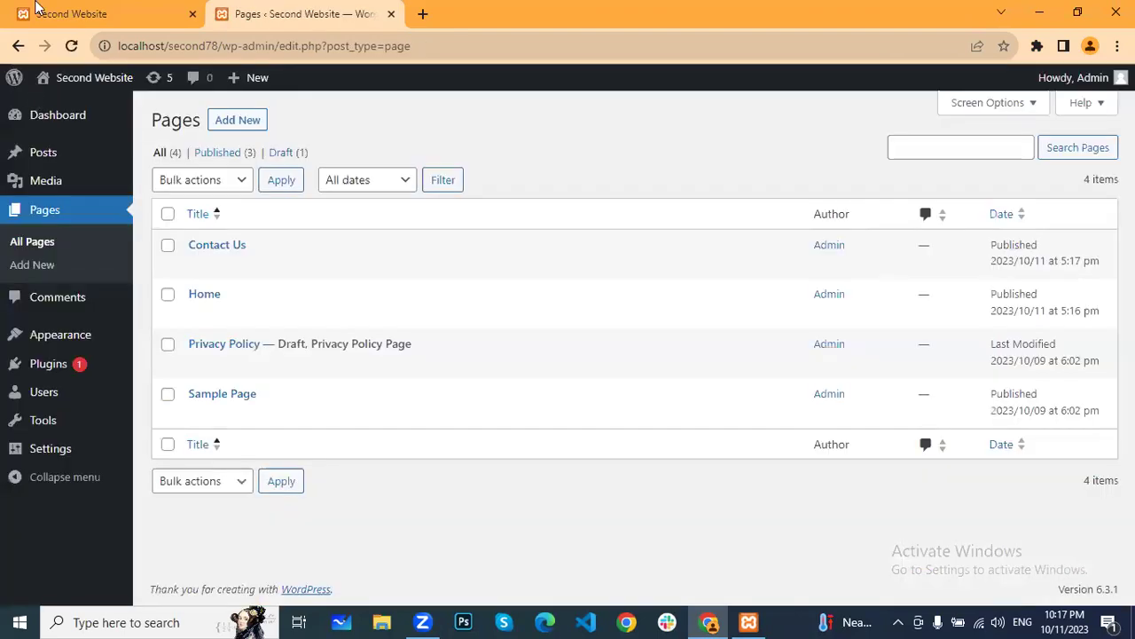
# Create a new navigation menu named "Main Menu" for the site
pyautogui.hotkey('ctrl', '1')
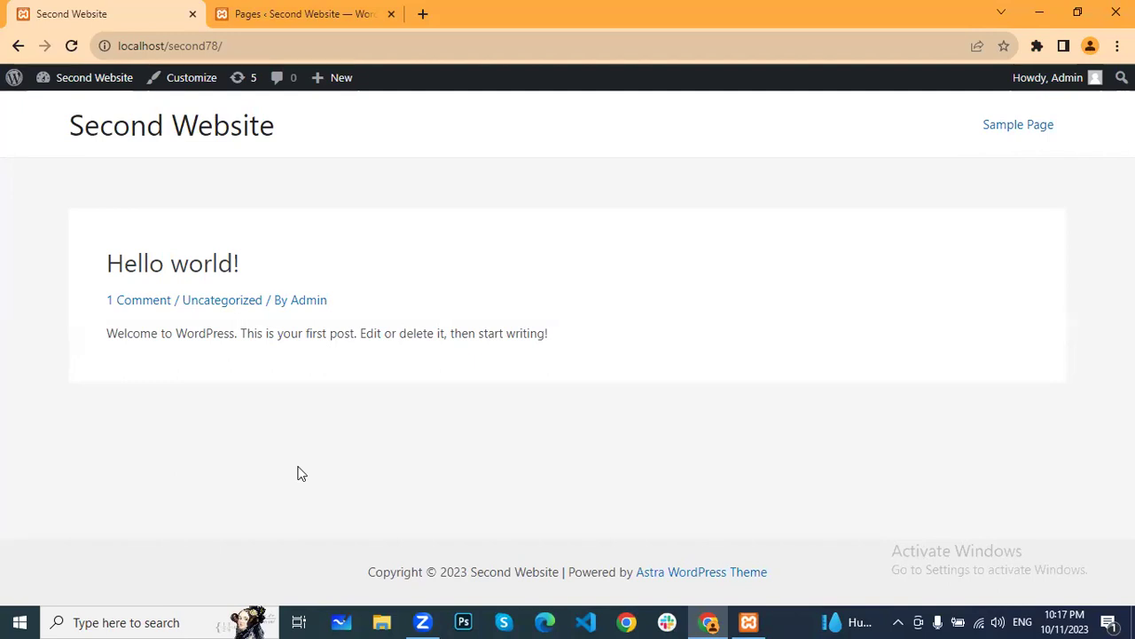
pyautogui.click(296, 9)
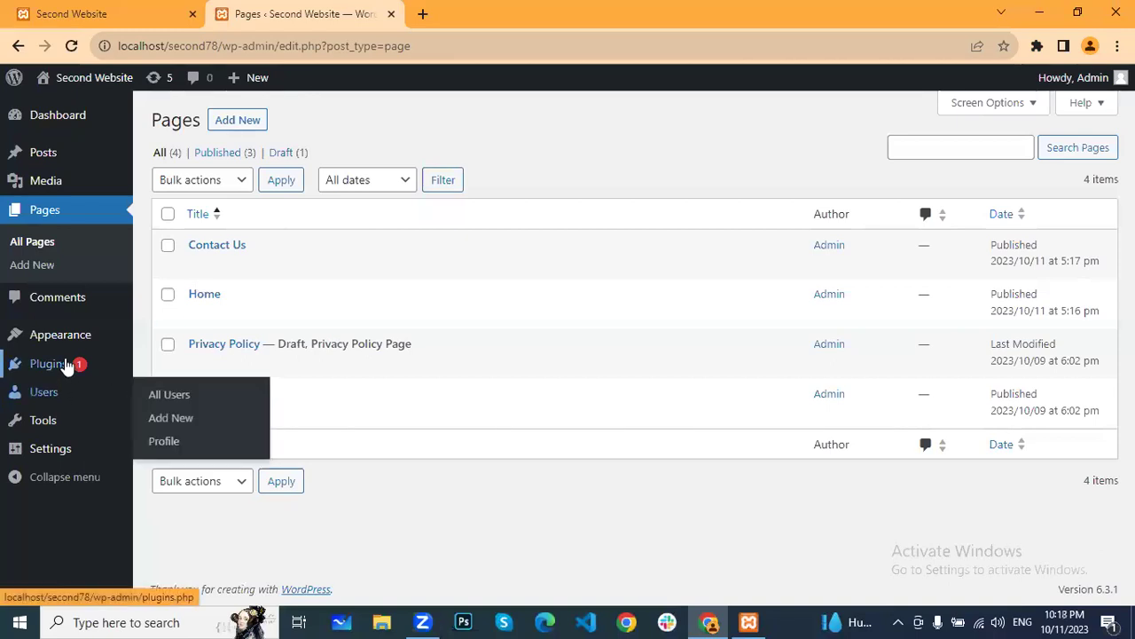
pyautogui.moveTo(68, 337)
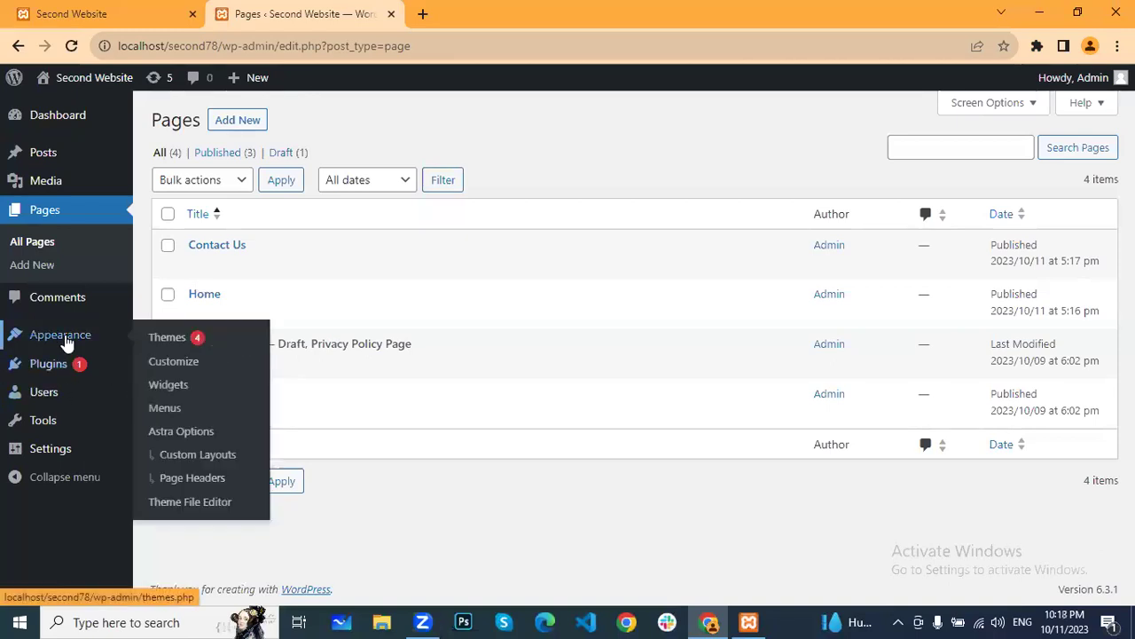
pyautogui.click(166, 408)
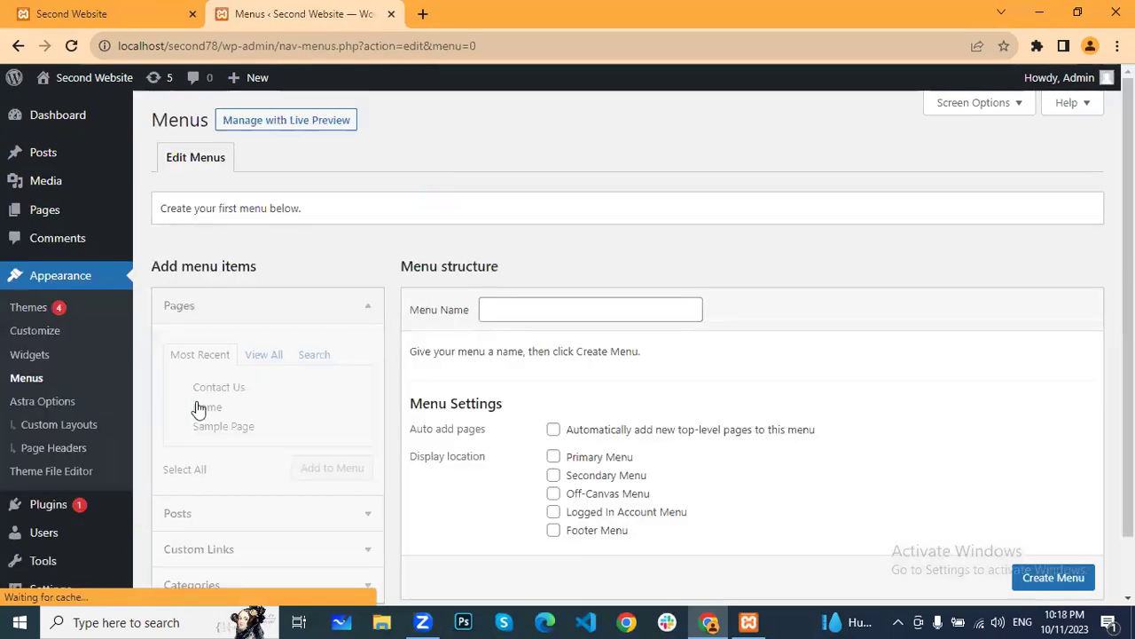
pyautogui.click(563, 309)
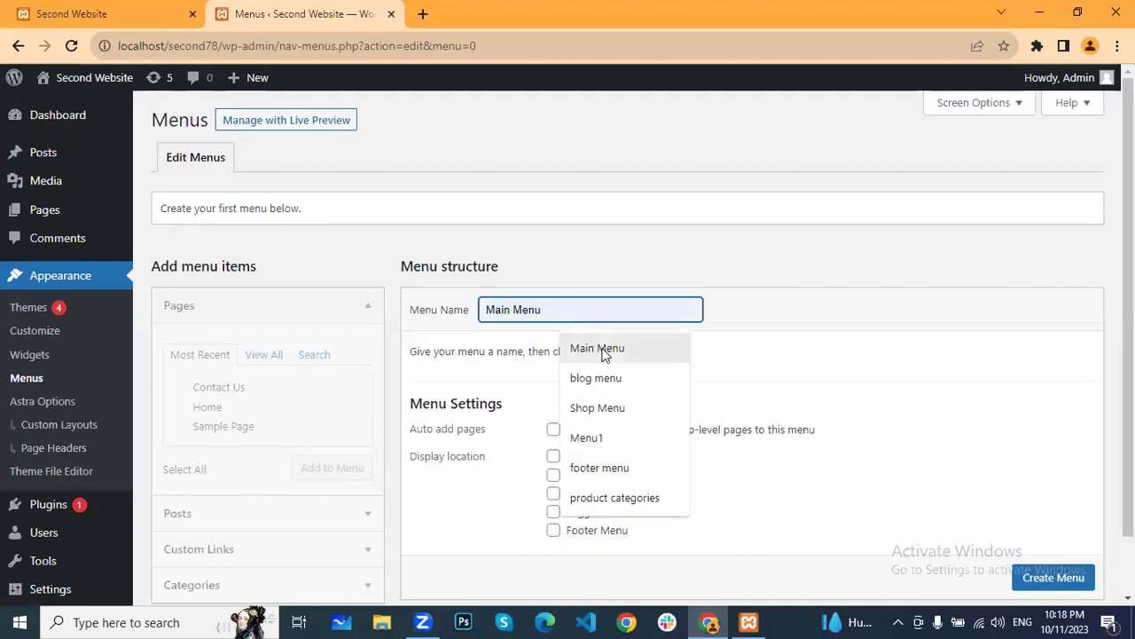
pyautogui.click(601, 353)
pyautogui.press('Tab')
pyautogui.scroll(-1, 973, 514)
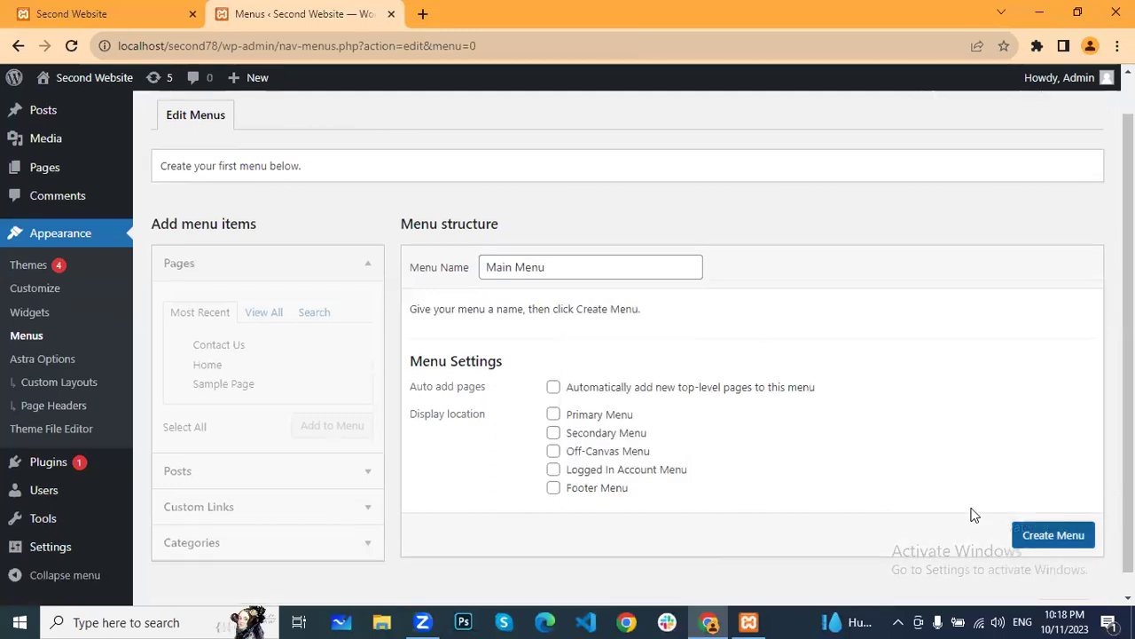
pyautogui.press('Return')
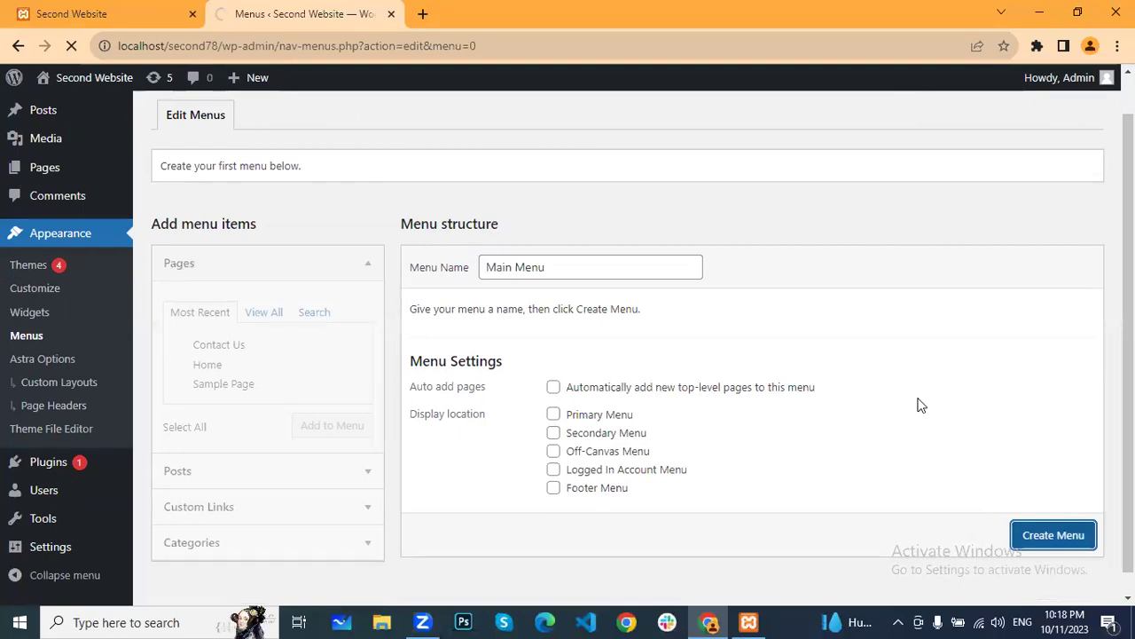
# Add the Contact Us and Home pages to Main Menu, placing Home above Contact Us
pyautogui.scroll(-2, 612, 377)
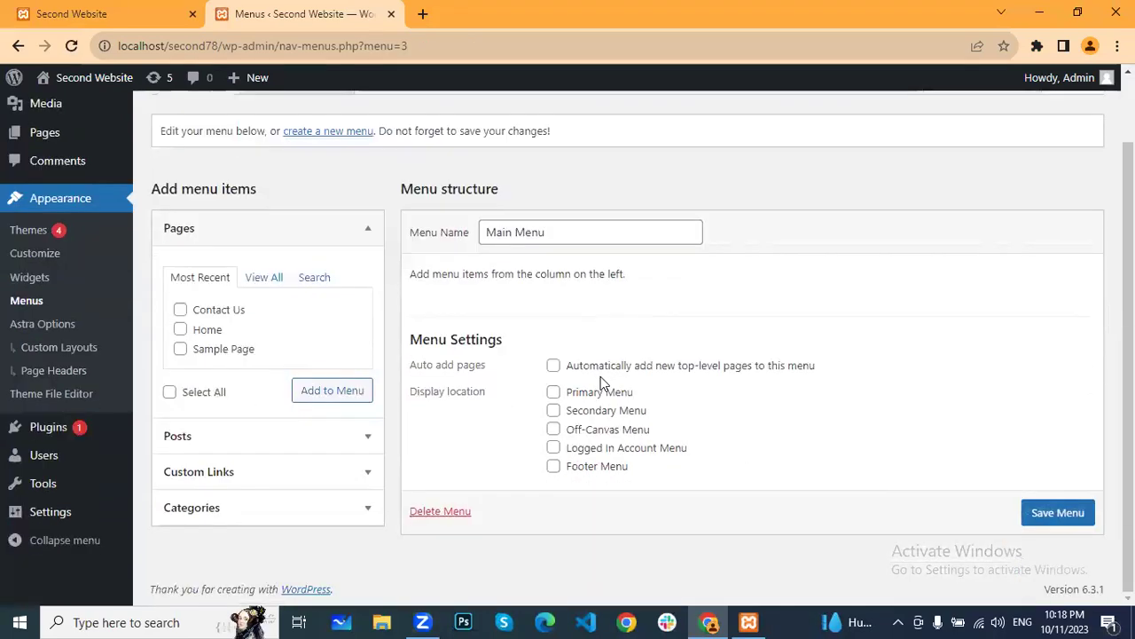
pyautogui.click(180, 309)
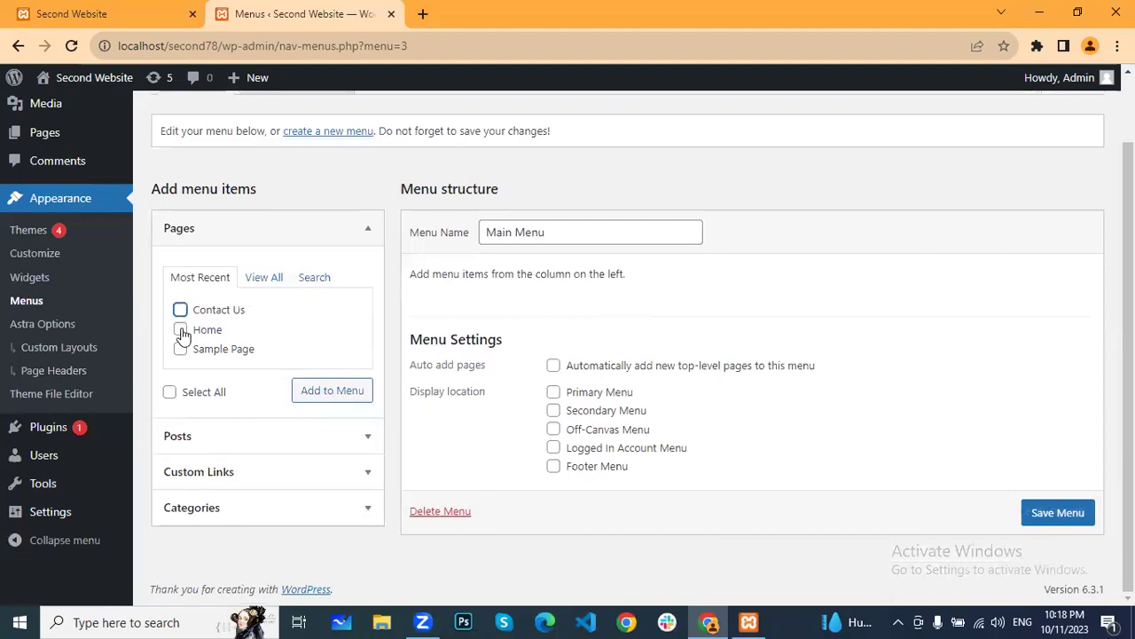
pyautogui.click(180, 329)
pyautogui.click(321, 398)
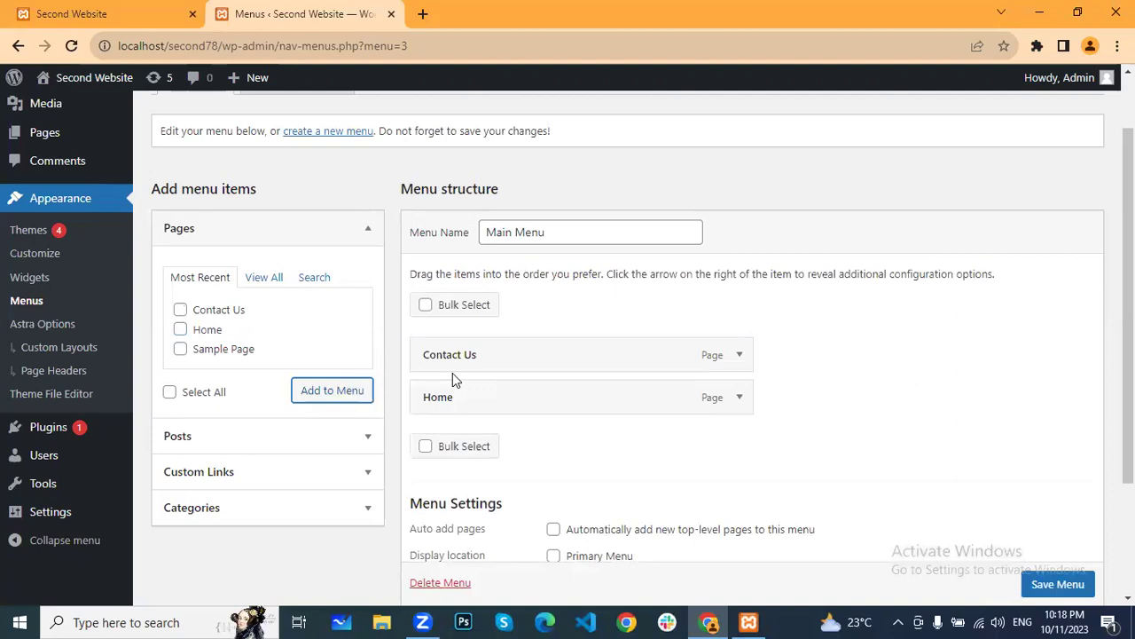
pyautogui.moveTo(502, 401); pyautogui.dragTo(558, 365)
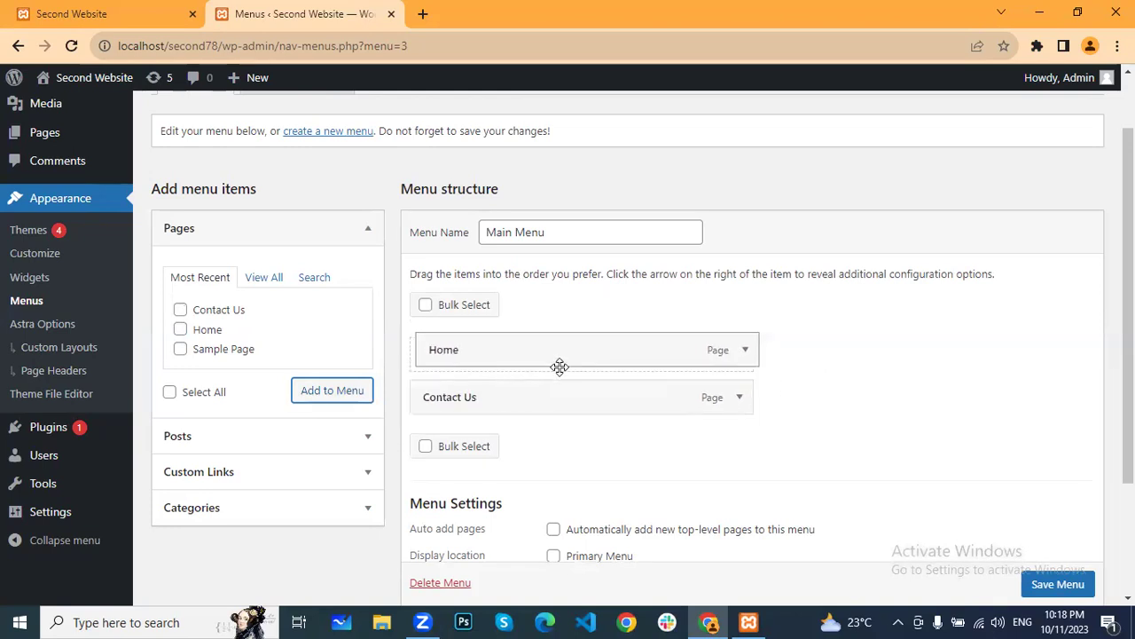
# Assign Main Menu to the Primary Menu display location and save the menu
pyautogui.scroll(-3, 895, 489)
pyautogui.click(554, 392)
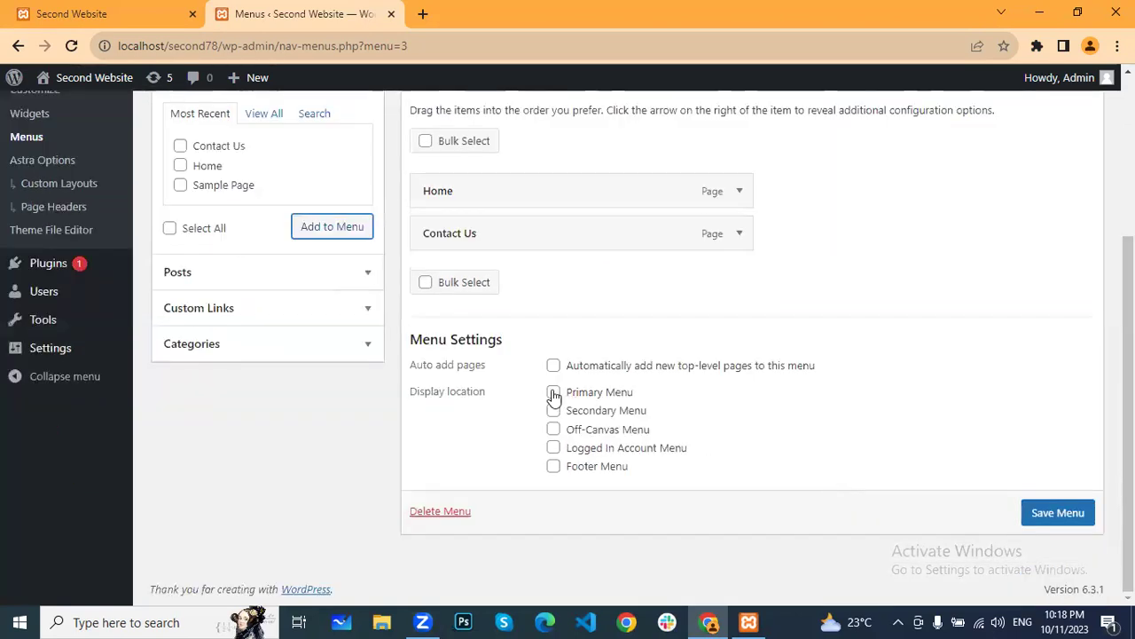
pyautogui.click(1047, 522)
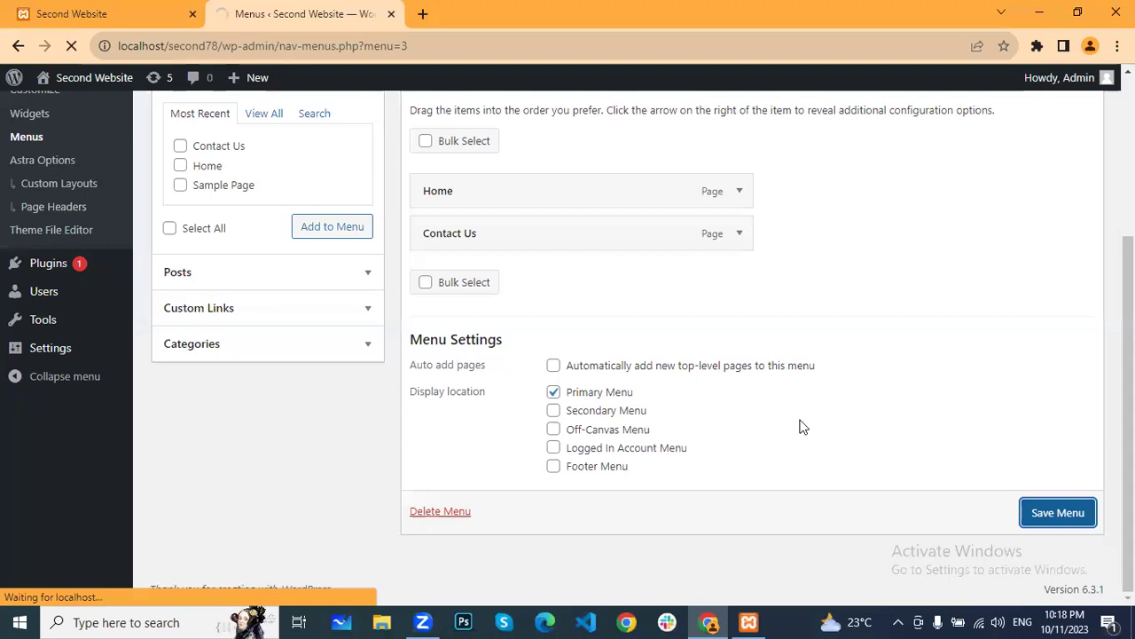
# Reload the live site's front page and check its header navigation and post content
pyautogui.hotkey('ctrl', 'Tab')
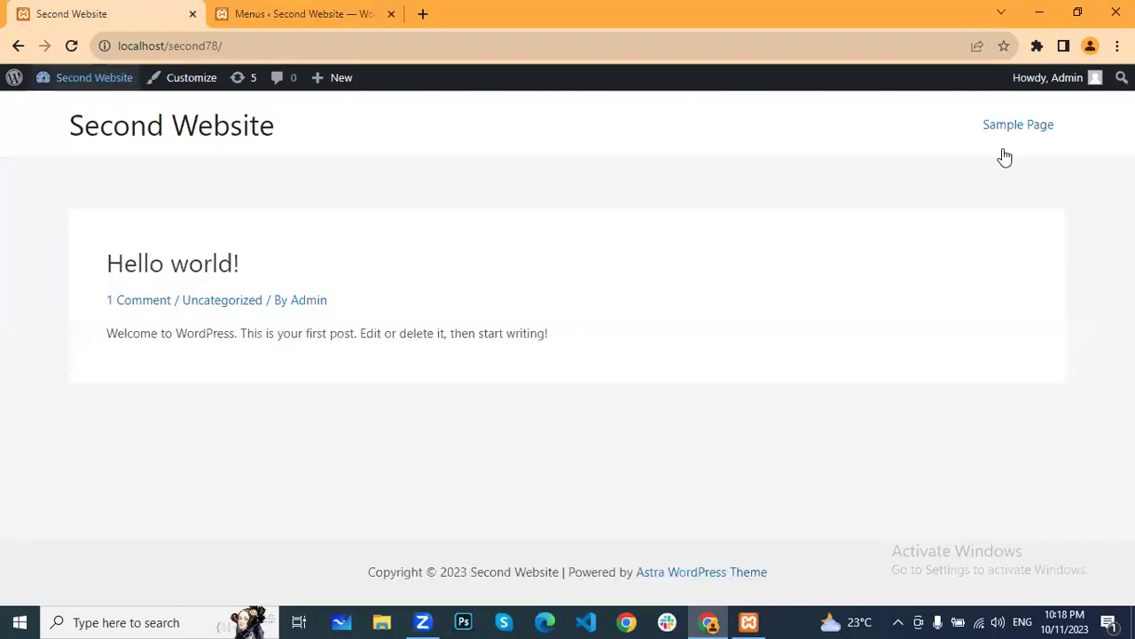
pyautogui.press('F5')
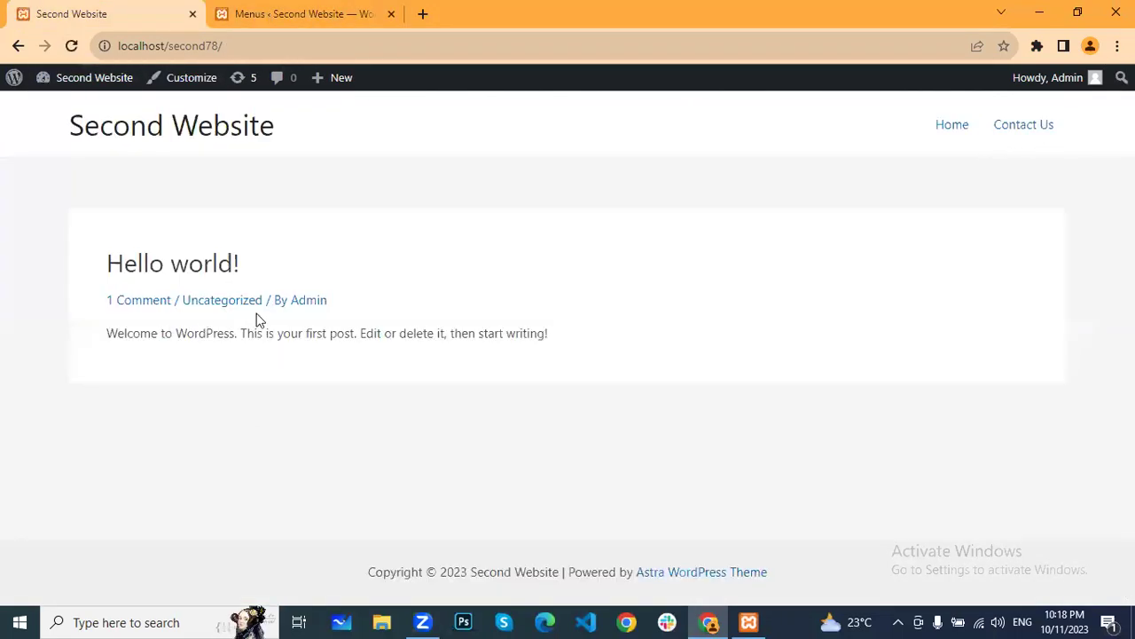
pyautogui.moveTo(105, 264); pyautogui.dragTo(552, 332)
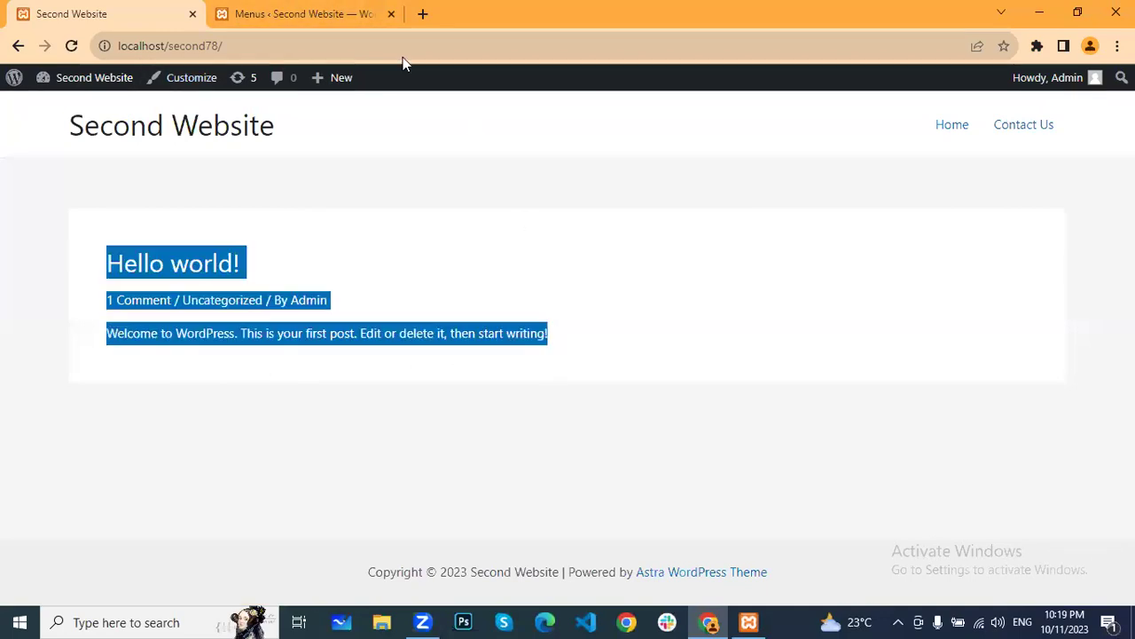
# In the admin's Reading settings, set the homepage to the static page Home and save the changes
pyautogui.click(328, 7)
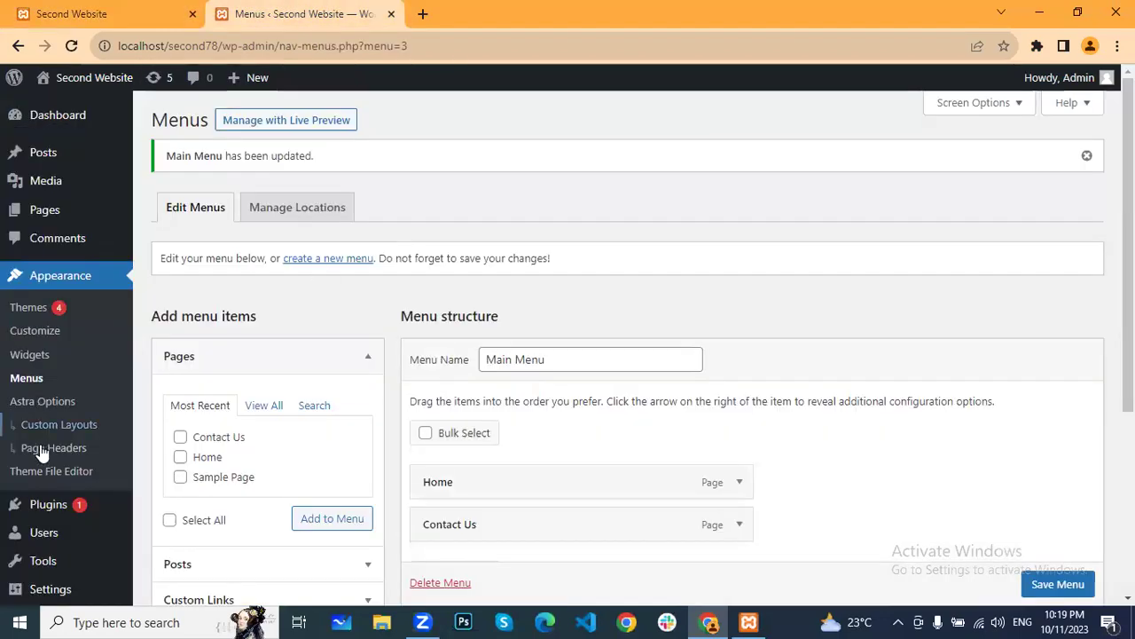
pyautogui.scroll(-3, 44, 446)
pyautogui.moveTo(150, 539)
pyautogui.click(167, 465)
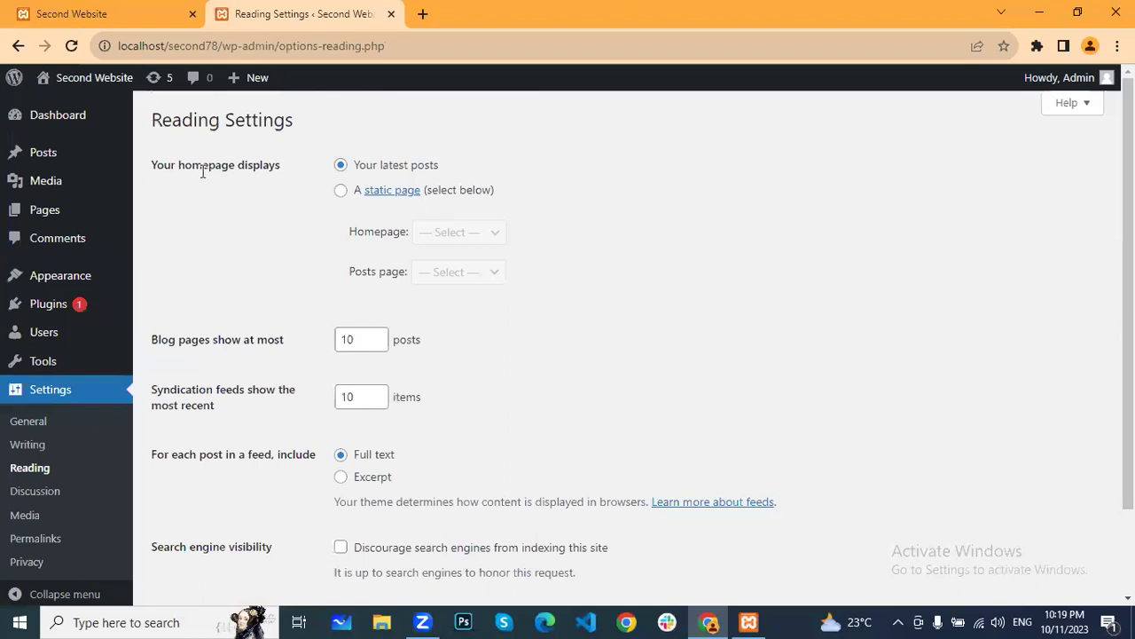
pyautogui.click(341, 191)
pyautogui.click(489, 236)
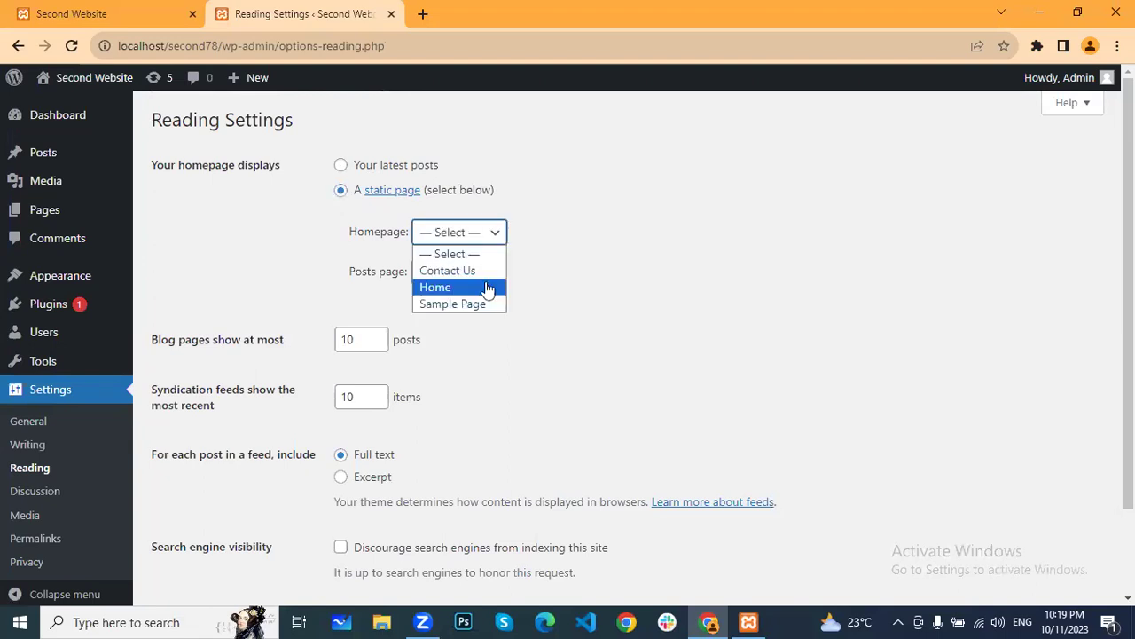
pyautogui.click(487, 288)
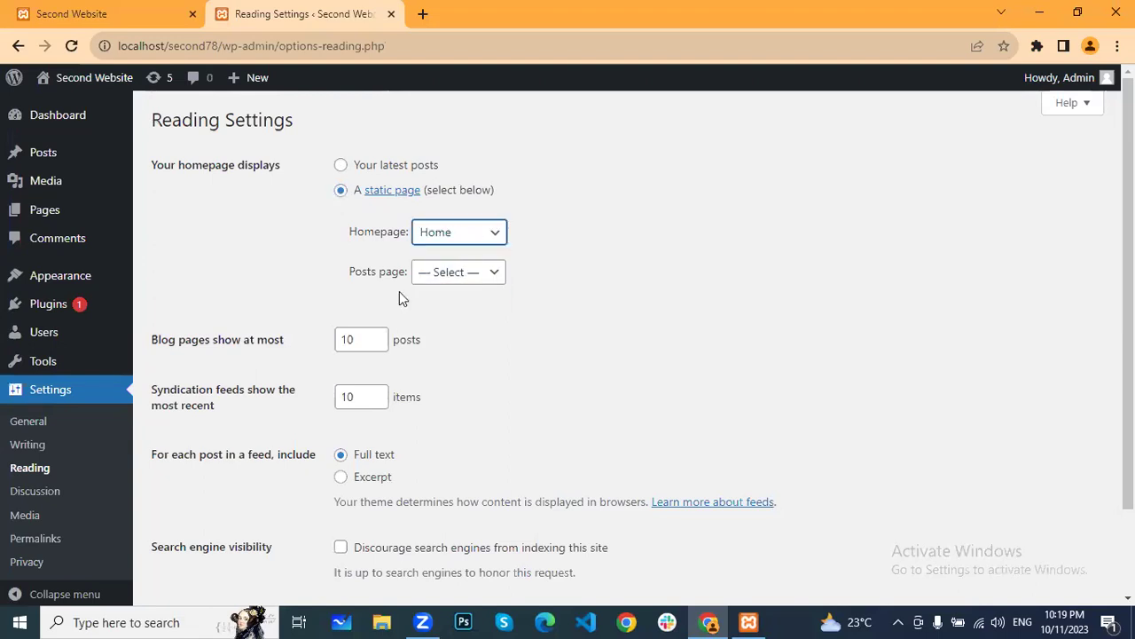
pyautogui.scroll(-3, 198, 532)
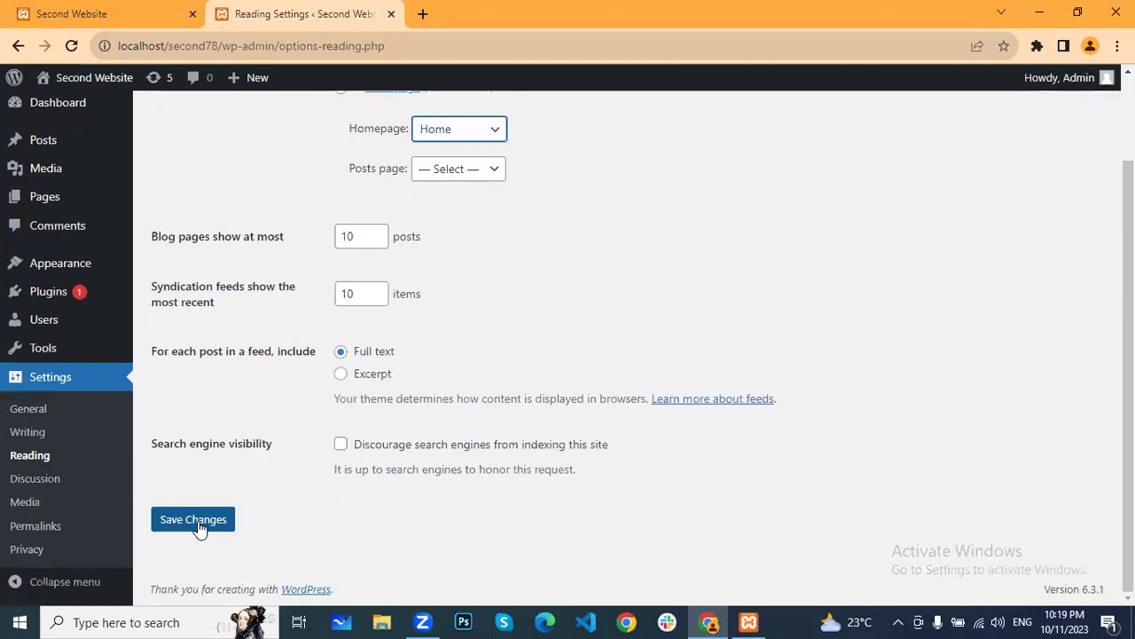
pyautogui.click(198, 521)
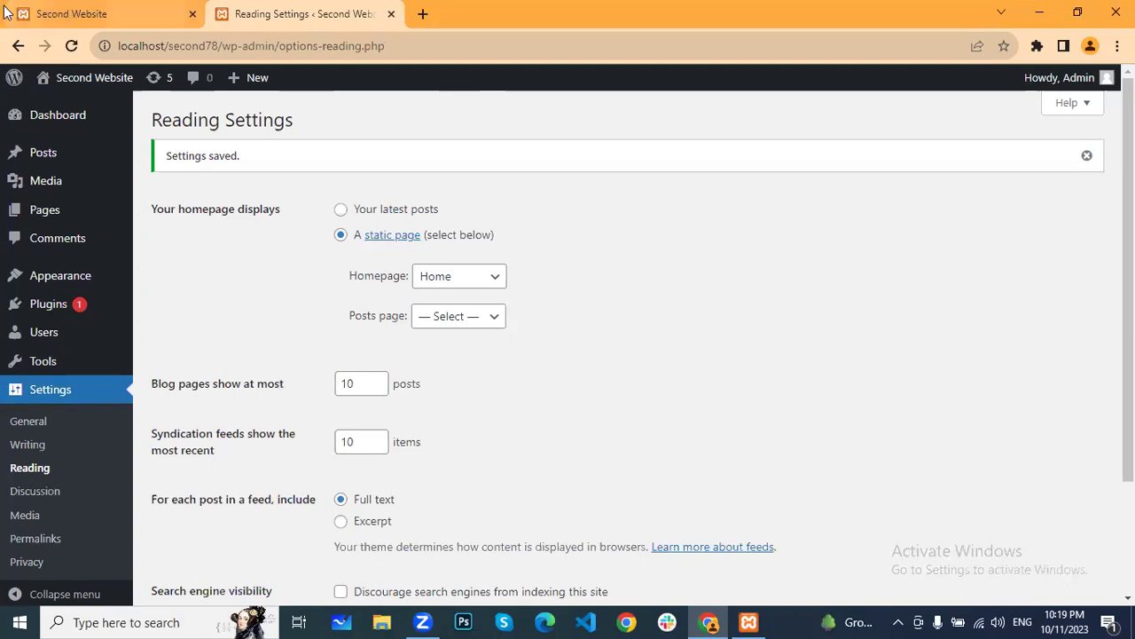
# Reload the live site to check its homepage, and return to the admin area
pyautogui.click(80, 13)
pyautogui.click(67, 46)
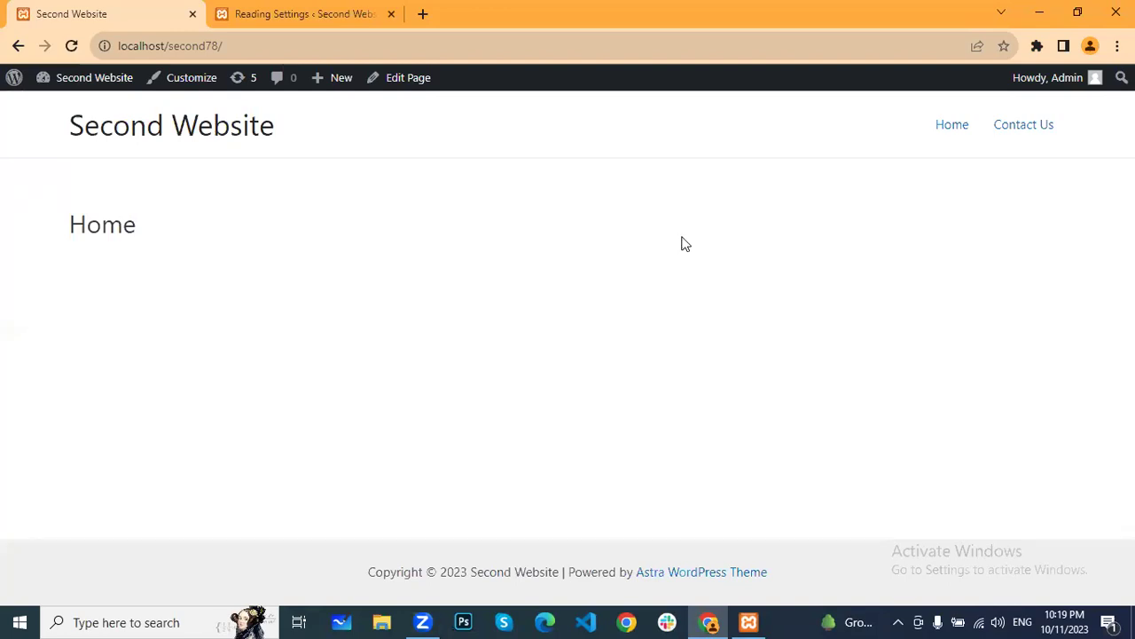
pyautogui.click(313, 7)
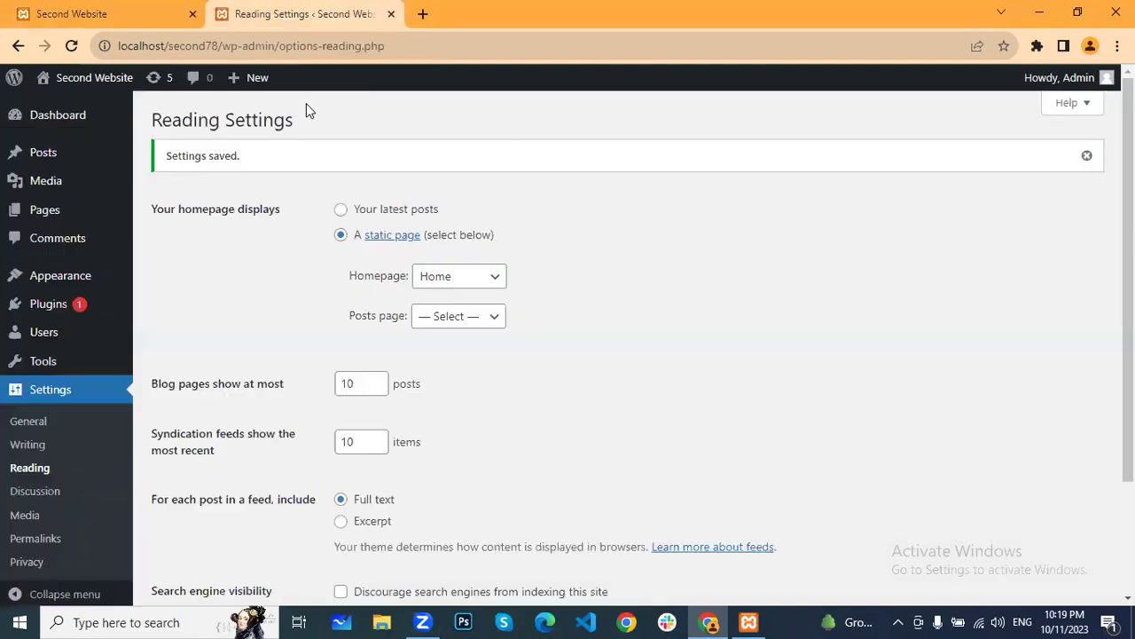
# View the Home page in the block editor and go back to the pages list
pyautogui.moveTo(53, 214)
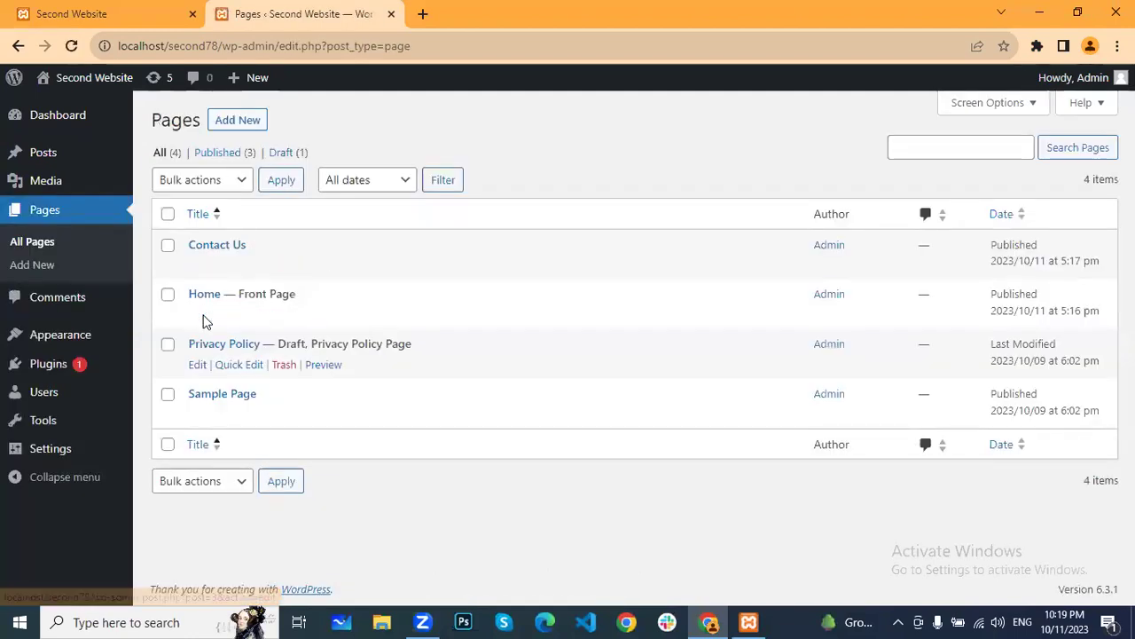
pyautogui.moveTo(204, 321)
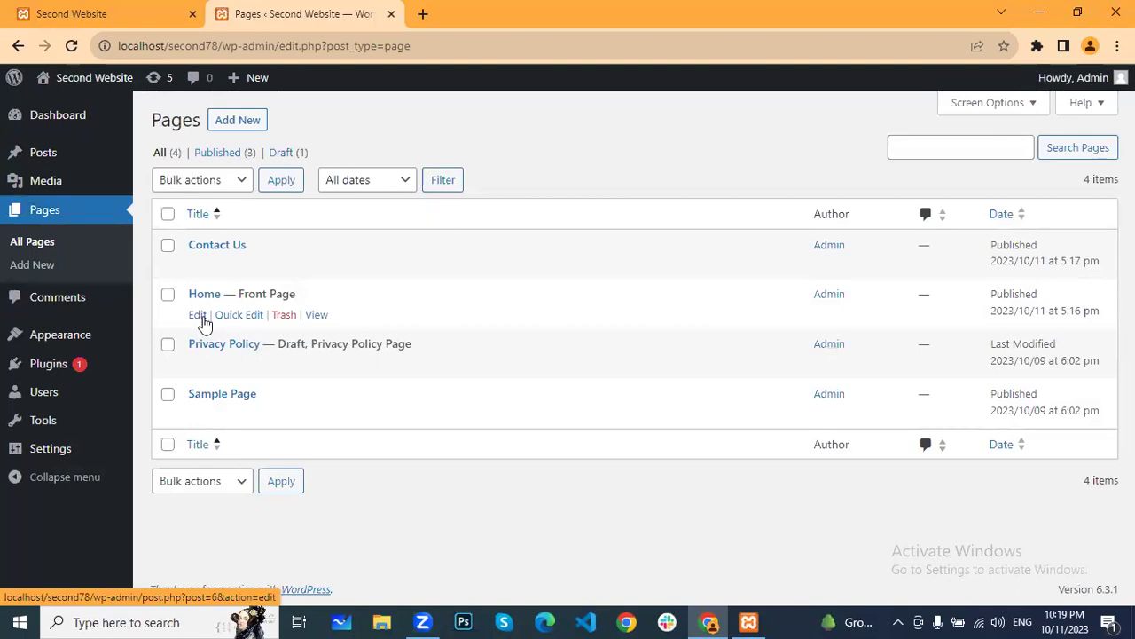
pyautogui.click(197, 315)
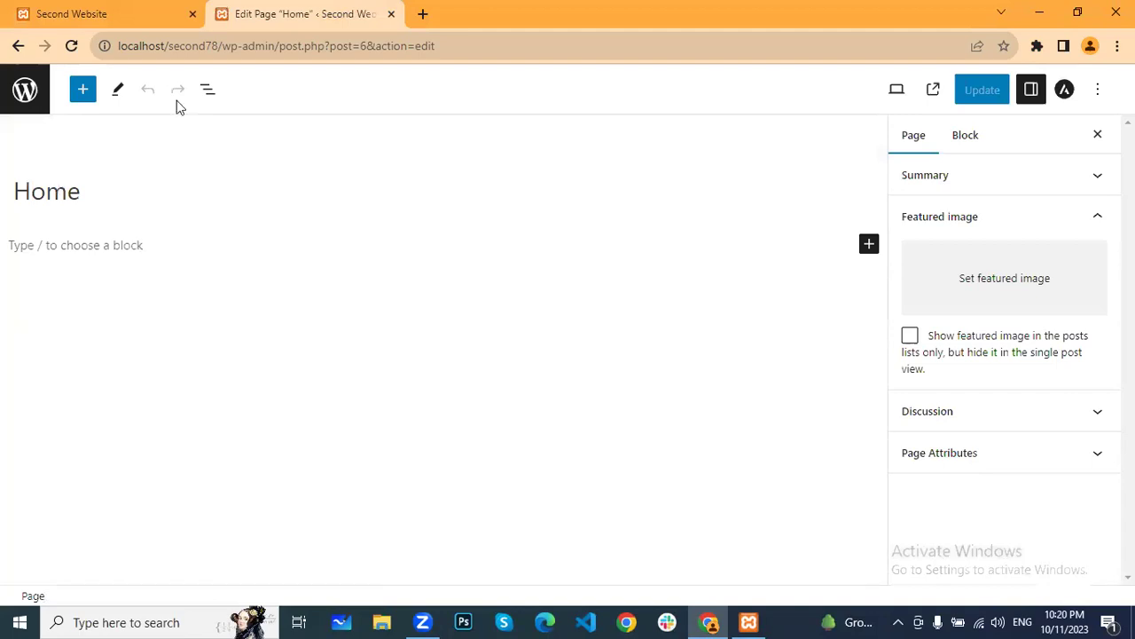
pyautogui.click(21, 101)
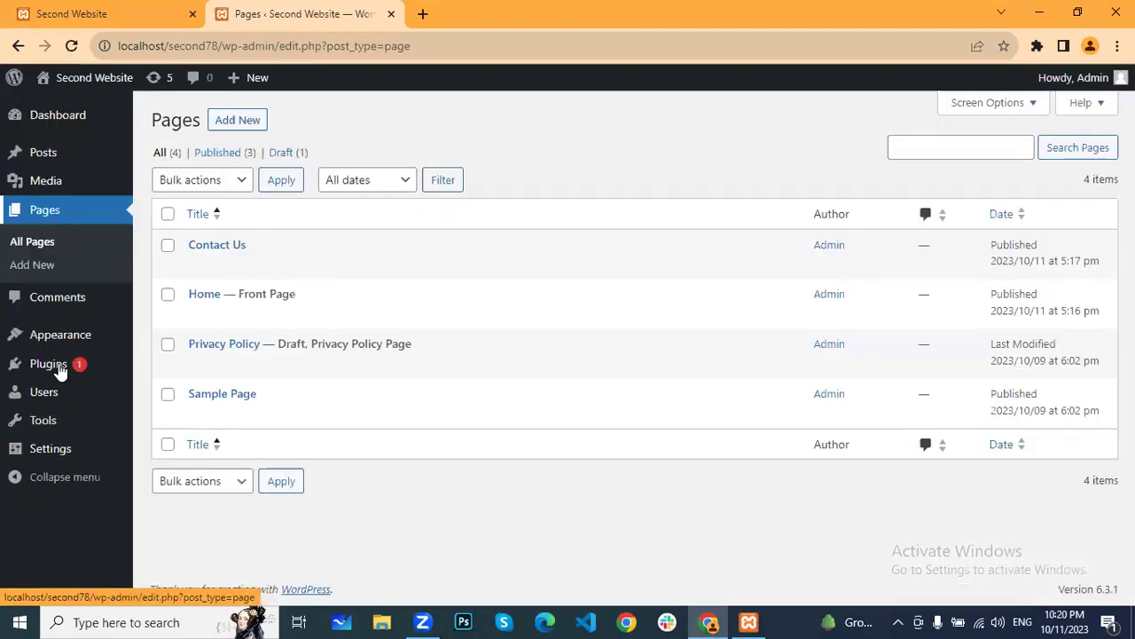
# Search the plugin directory for elementor, then install and activate the Elementor Website Builder plugin
pyautogui.moveTo(62, 366)
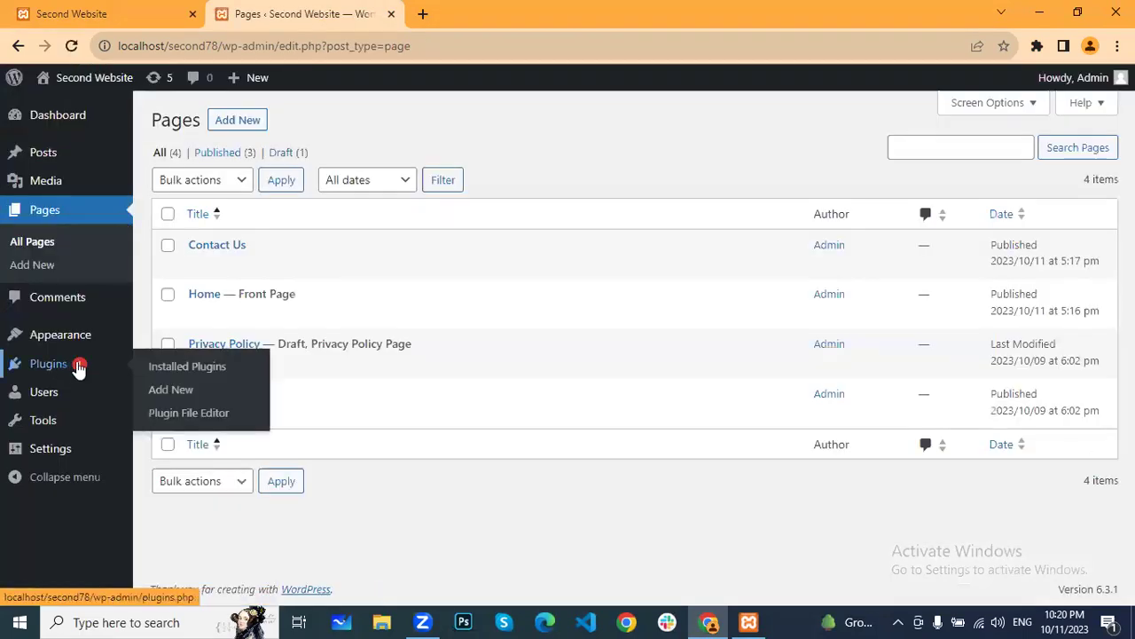
pyautogui.click(131, 361)
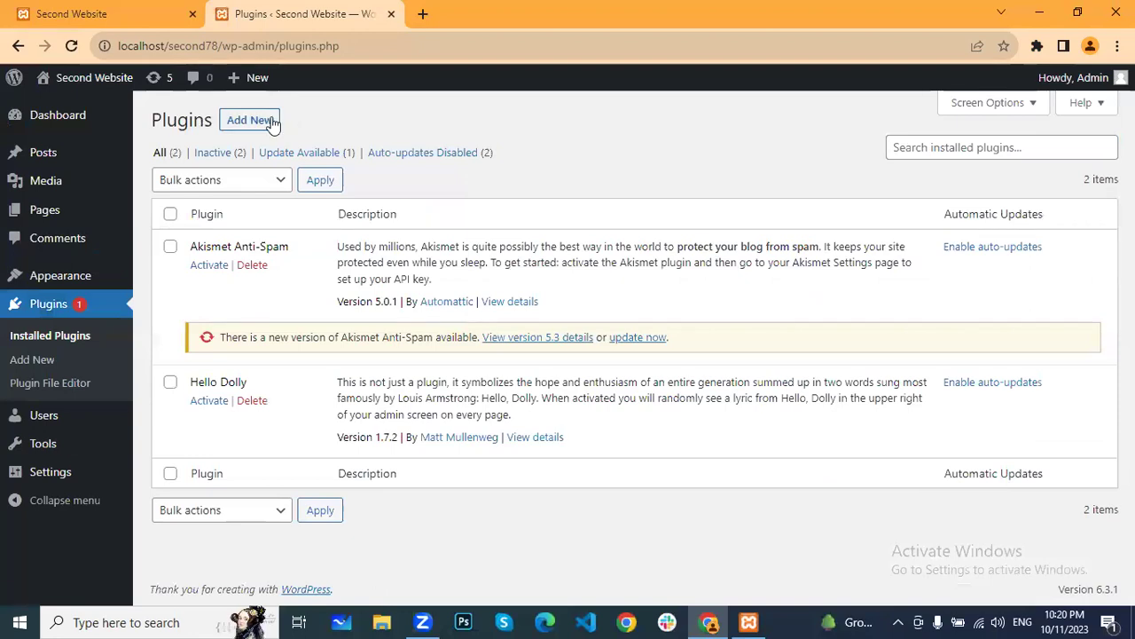
pyautogui.click(272, 122)
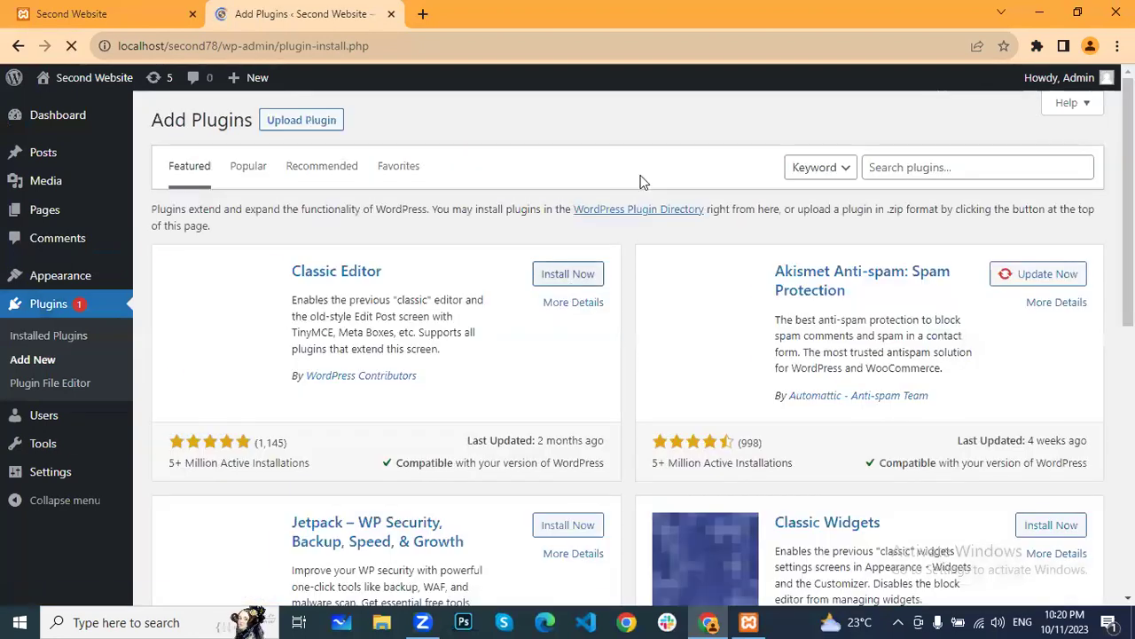
pyautogui.click(919, 169)
pyautogui.press('Down')
pyautogui.press('Down')
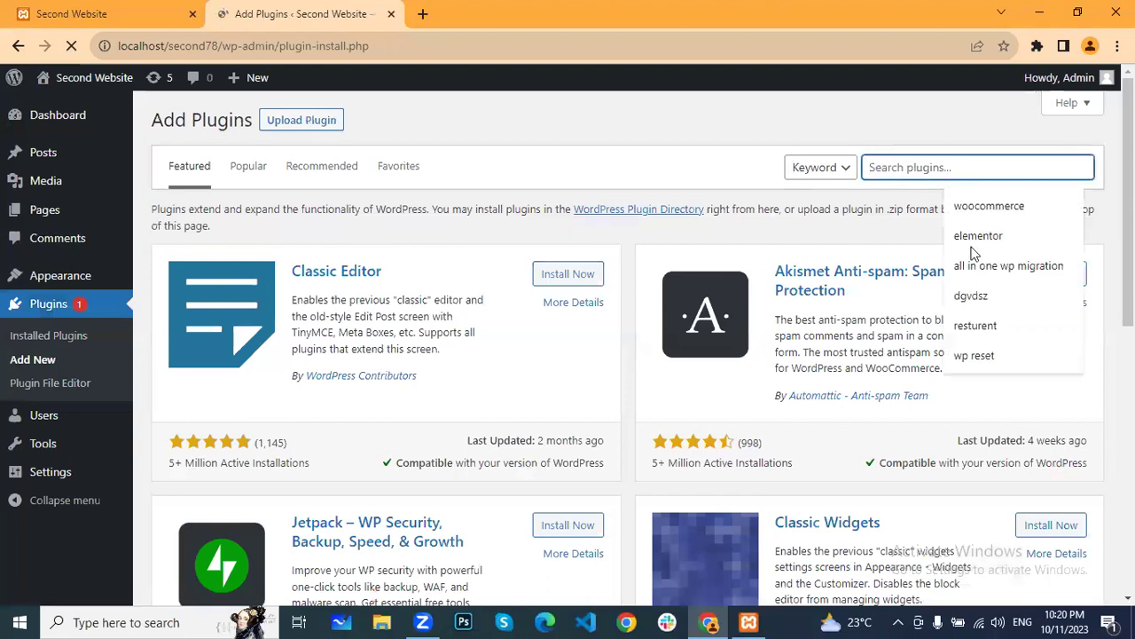
pyautogui.press('Return')
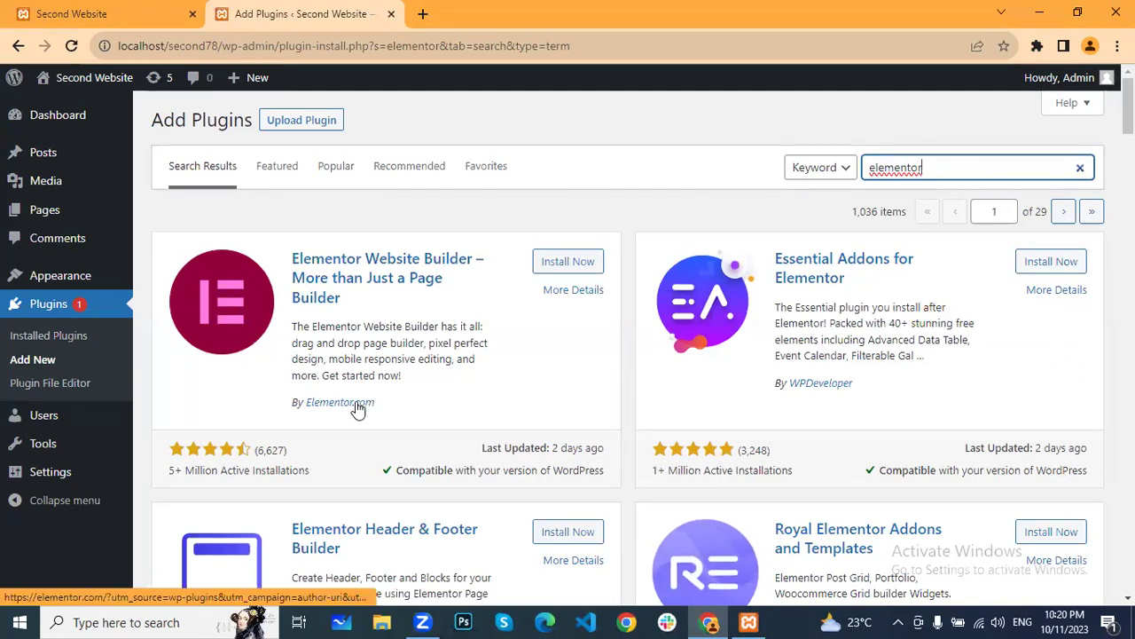
pyautogui.click(559, 265)
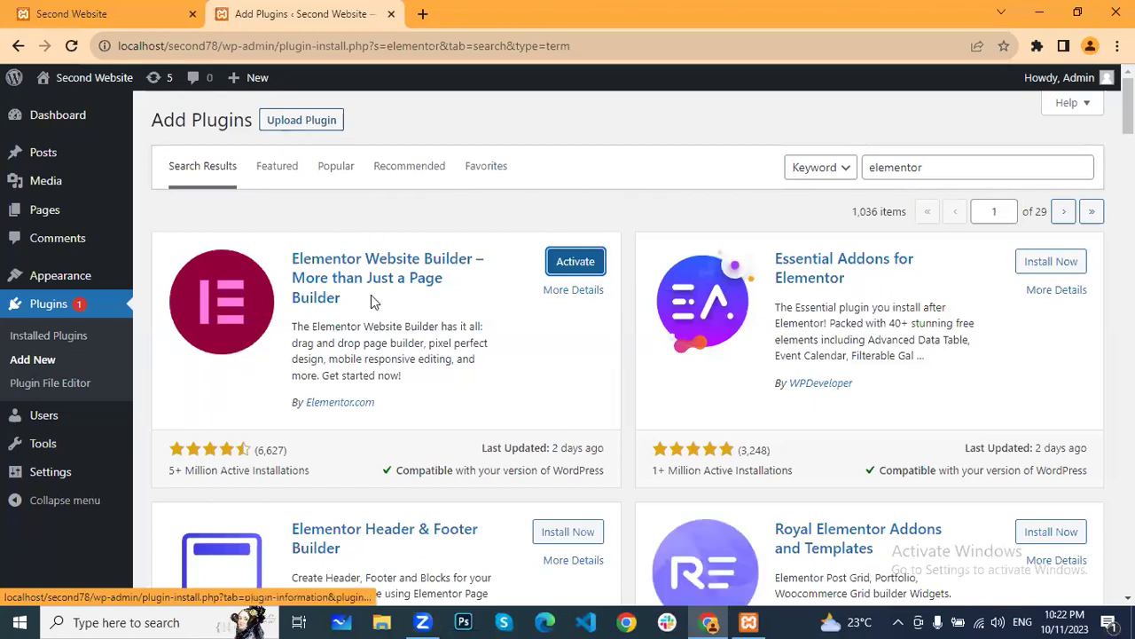
pyautogui.click(578, 267)
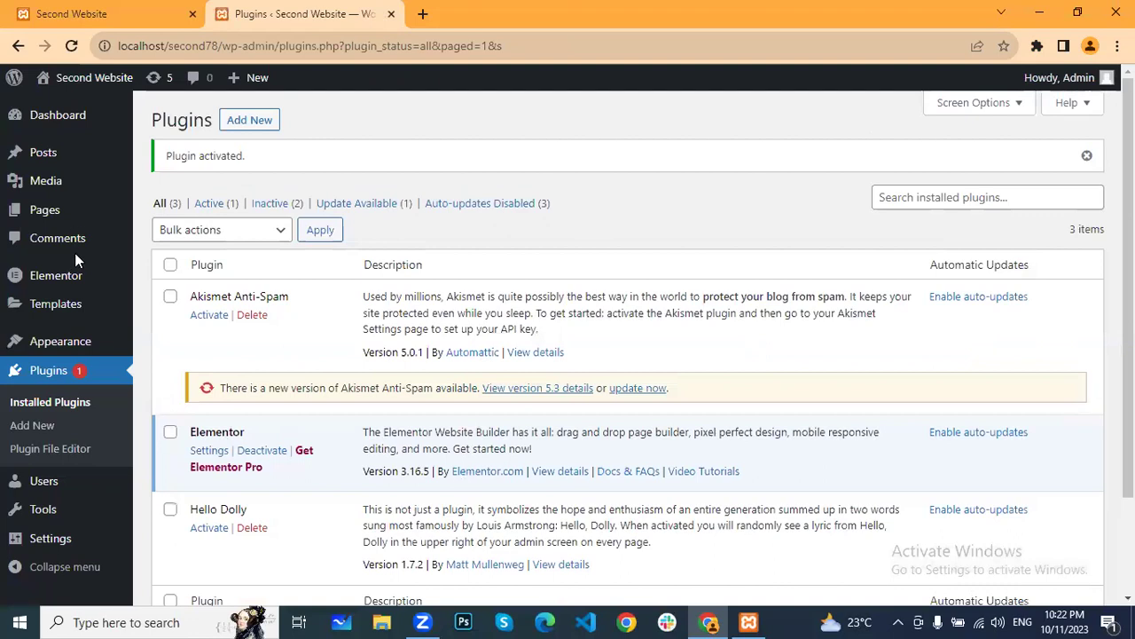
# Open the Home page for editing with Elementor and dismiss the AI image generator notification
pyautogui.click(46, 211)
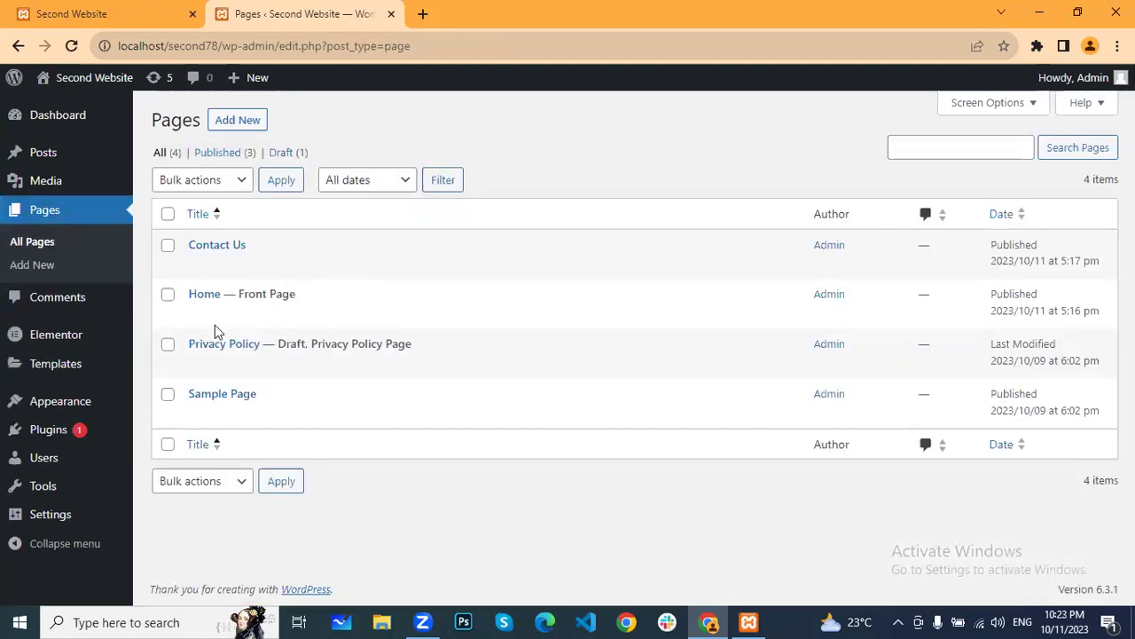
pyautogui.click(197, 315)
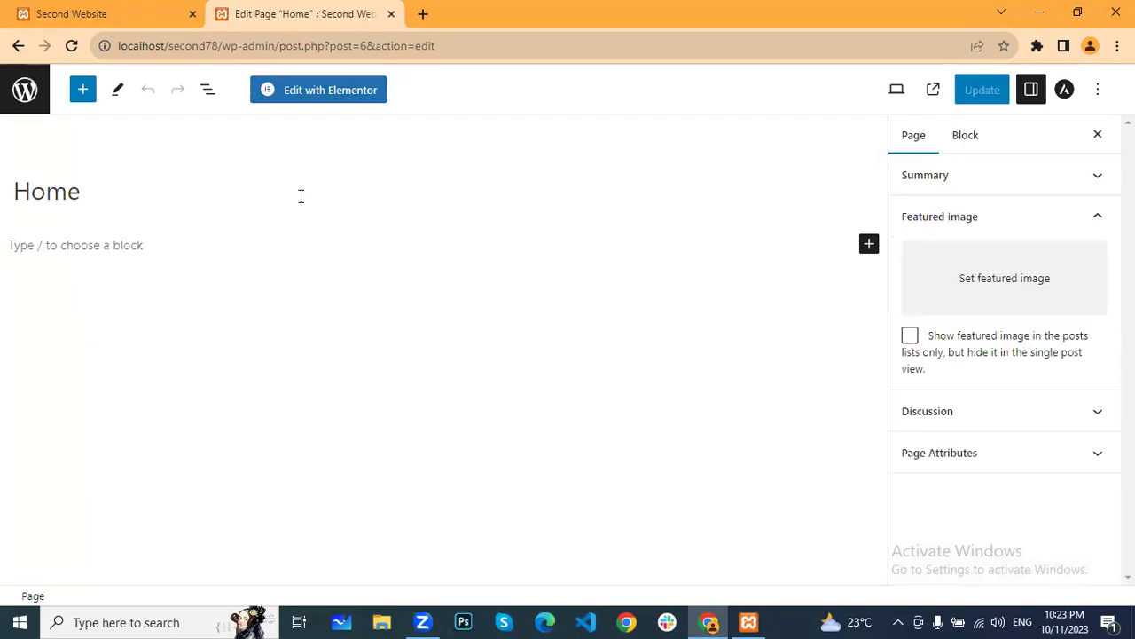
pyautogui.click(323, 100)
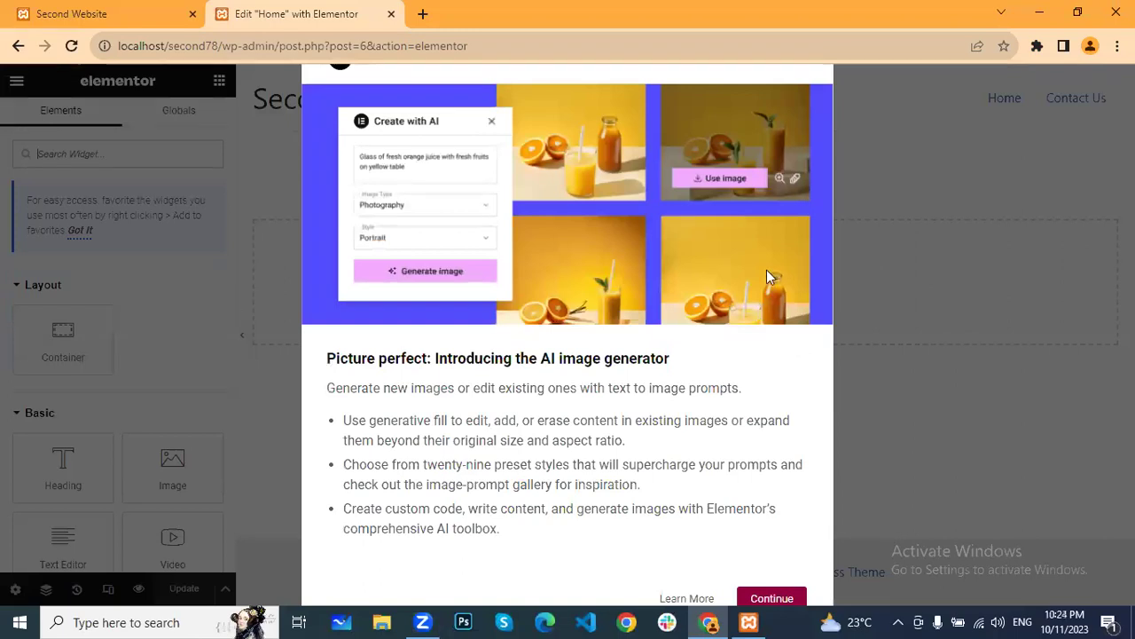
pyautogui.hotkey('ctrl', '-')
pyautogui.hotkey('ctrl', '-')
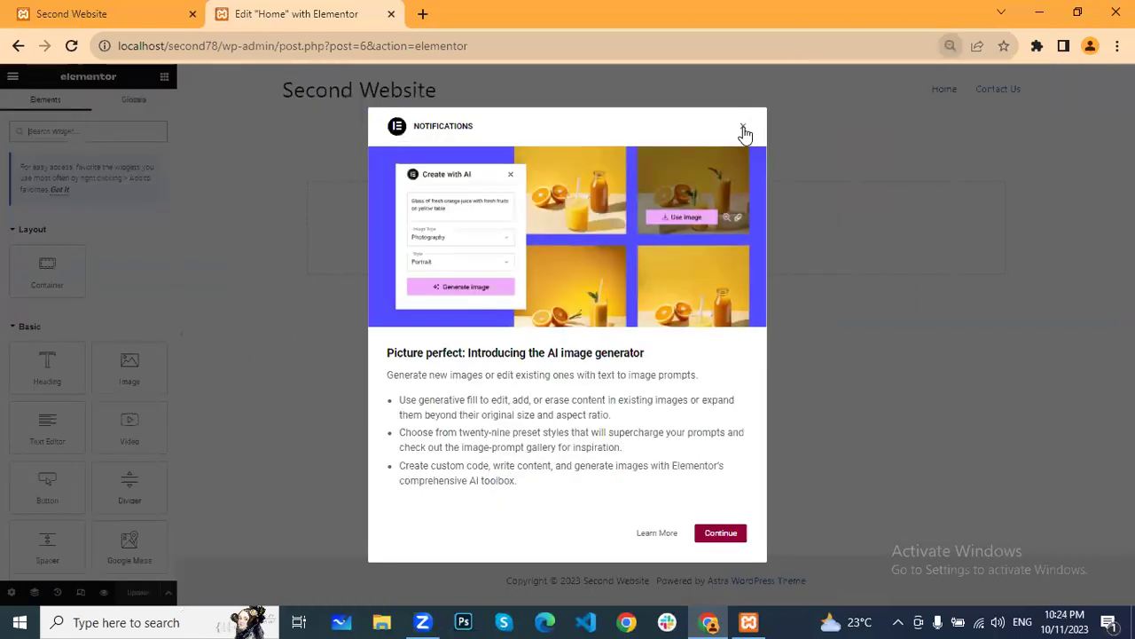
pyautogui.click(810, 265)
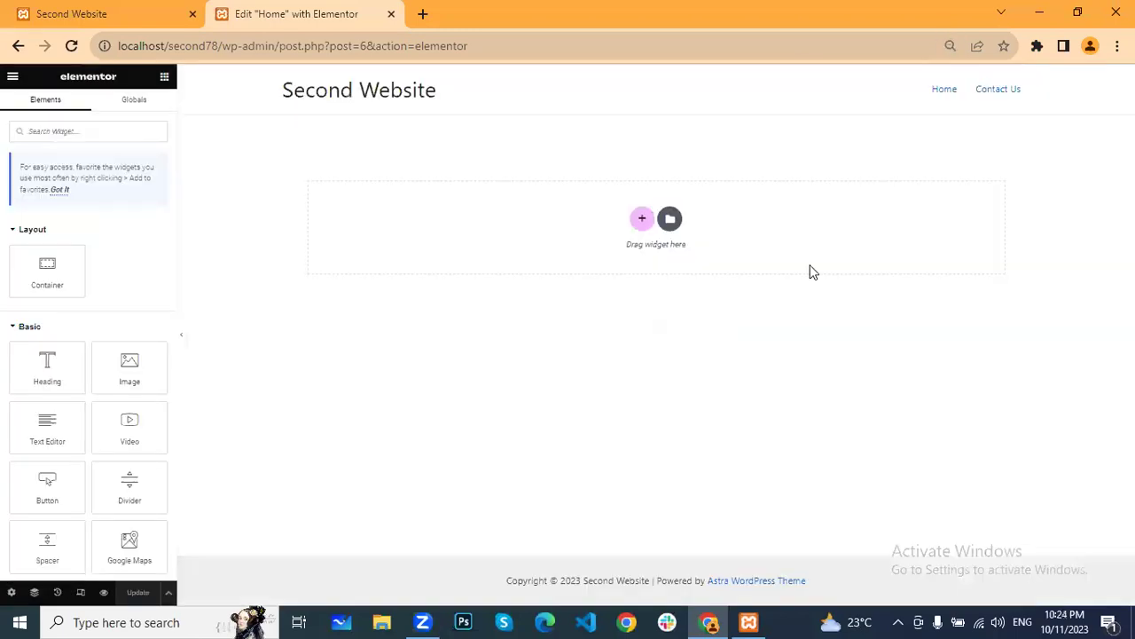
pyautogui.hotkey('ctrl', '+')
pyautogui.hotkey('ctrl', '+')
pyautogui.hotkey('ctrl', '+')
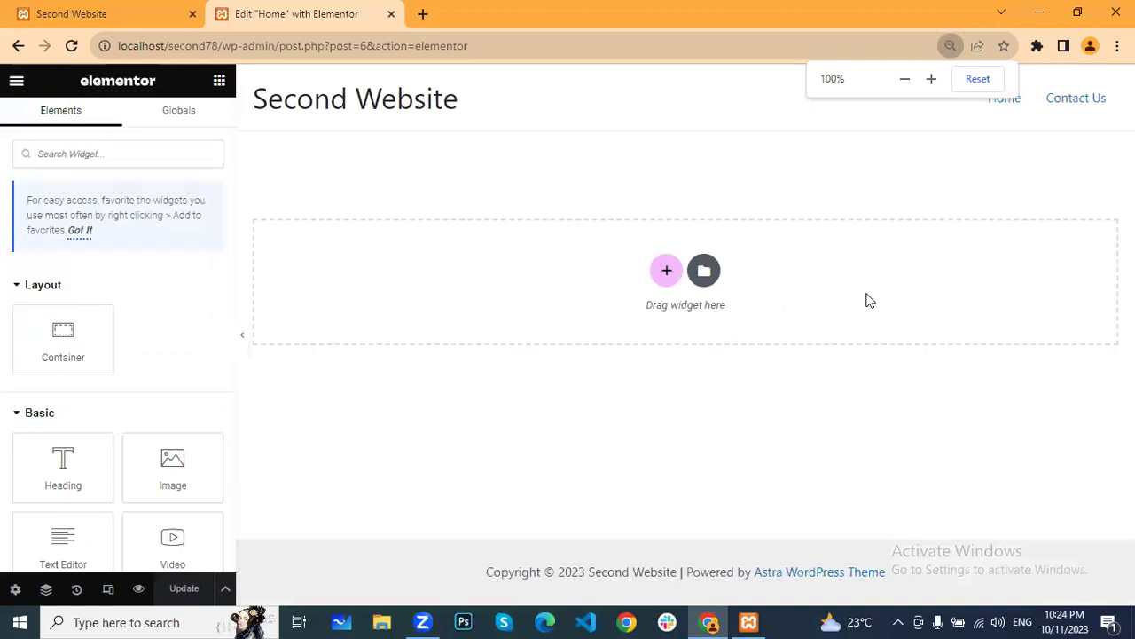
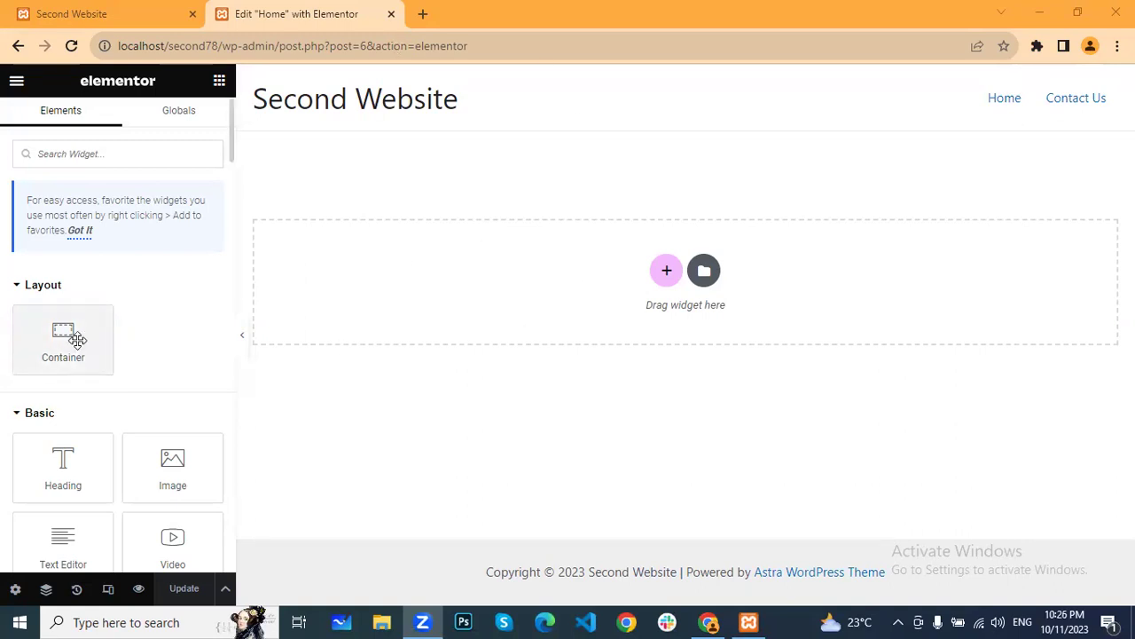
# Try to place a Container element in the page's empty drop area
pyautogui.moveTo(77, 354); pyautogui.dragTo(625, 308)
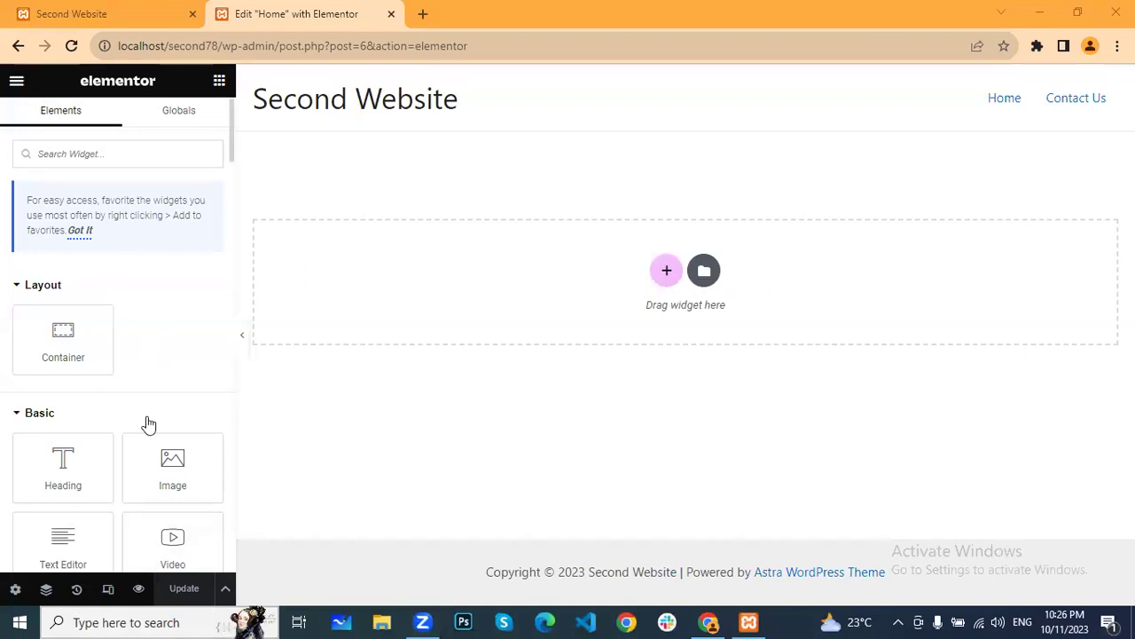
# Switch to Paint and draw a tall rectangle about 305 × 389 px as the outline of a page layout
pyautogui.click(87, 622)
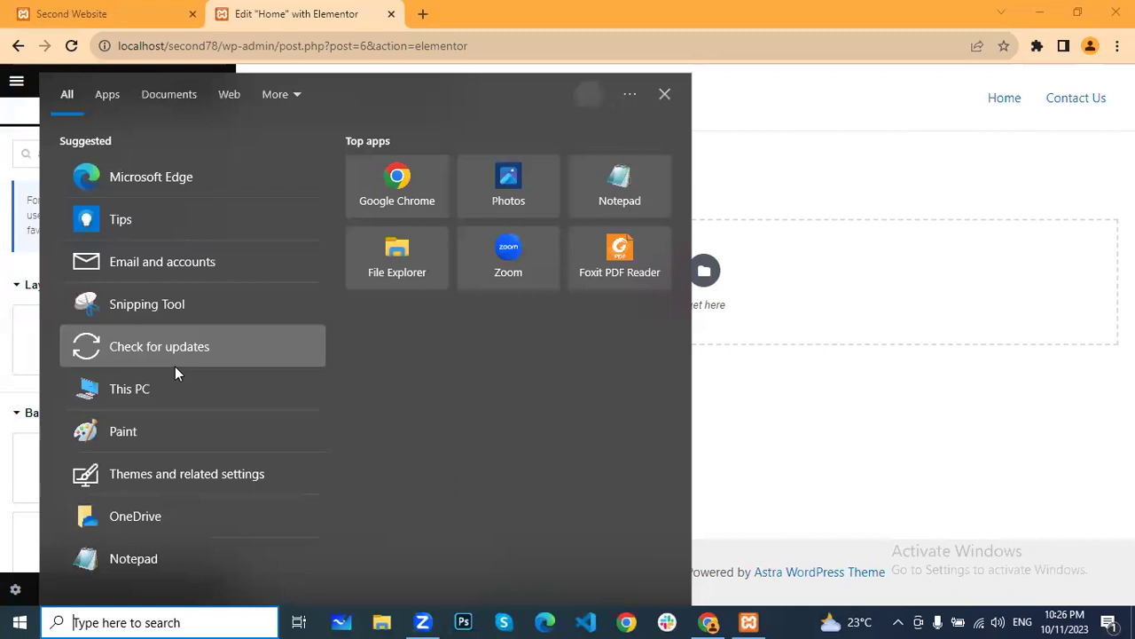
pyautogui.click(168, 419)
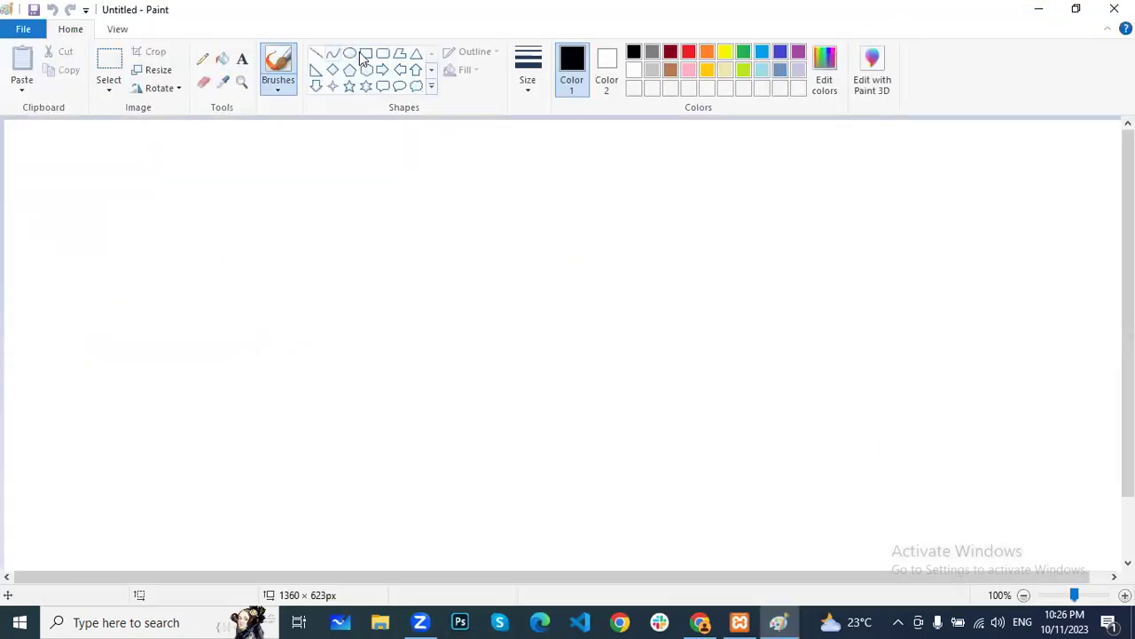
pyautogui.click(362, 55)
pyautogui.moveTo(346, 183); pyautogui.dragTo(599, 503)
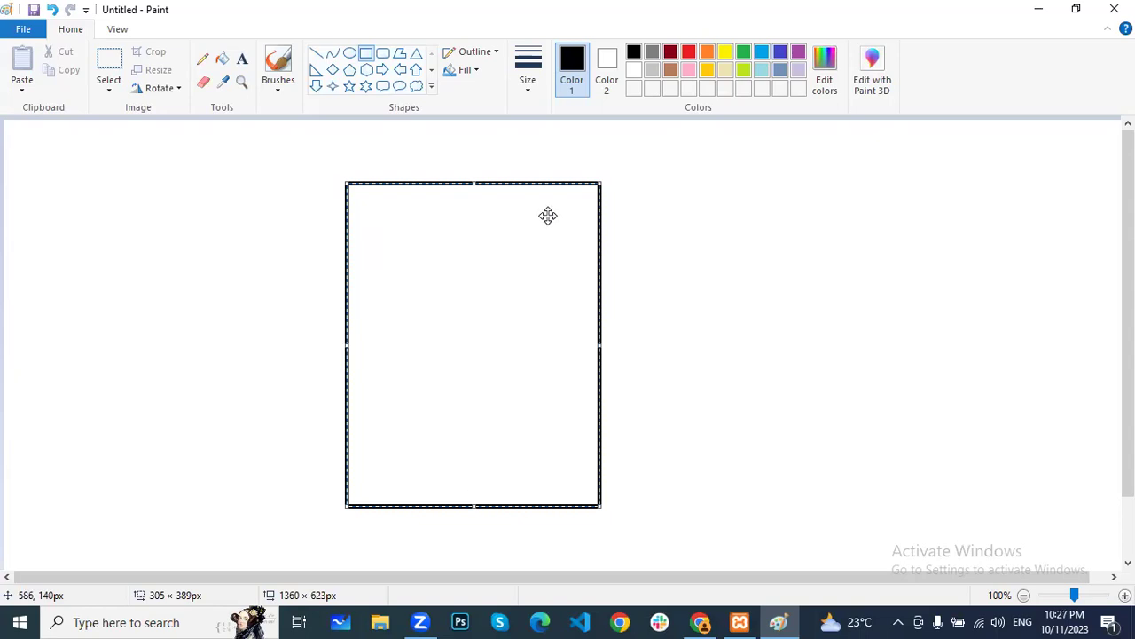
pyautogui.click(623, 199)
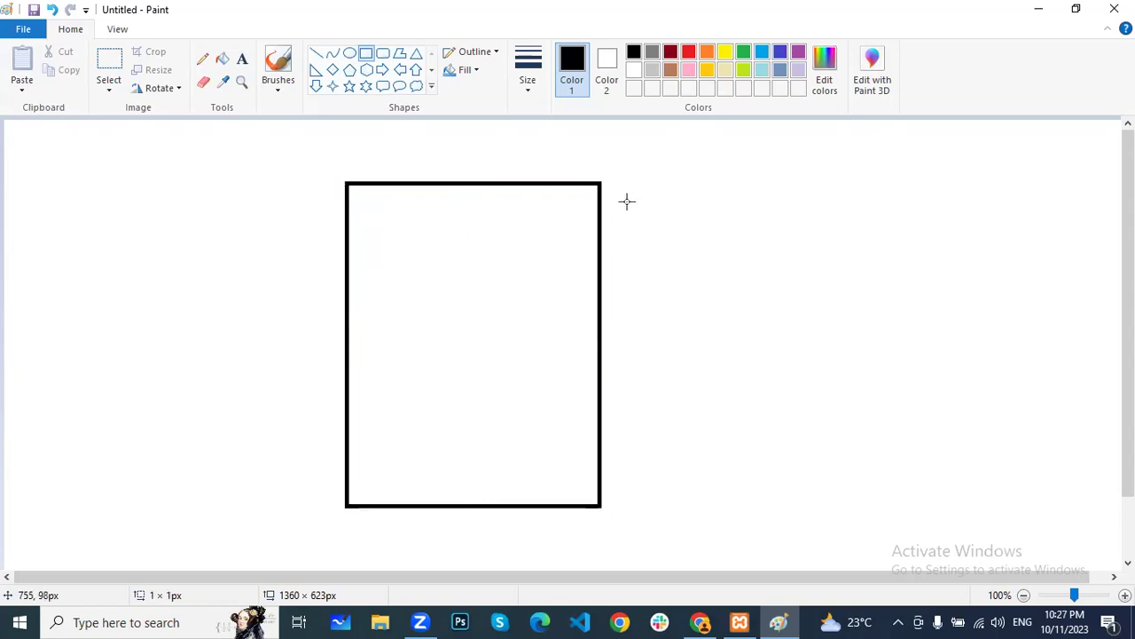
# Draw two full-width rows inside the page outline, a top one about 305 × 79 px and another directly below it
pyautogui.moveTo(346, 184); pyautogui.dragTo(599, 247)
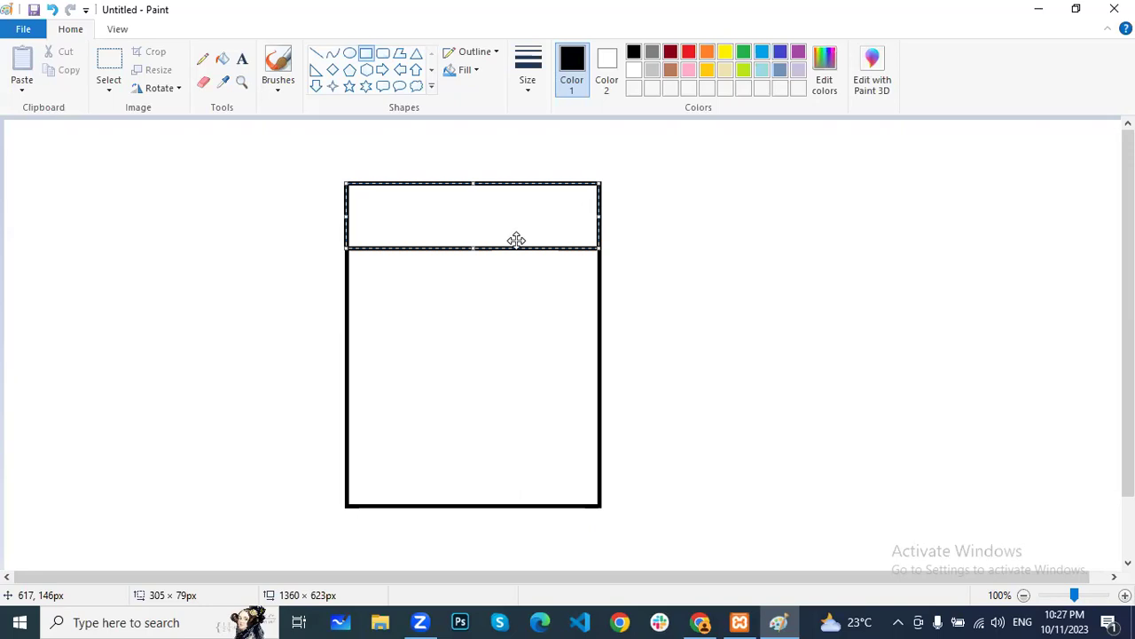
pyautogui.click(347, 180)
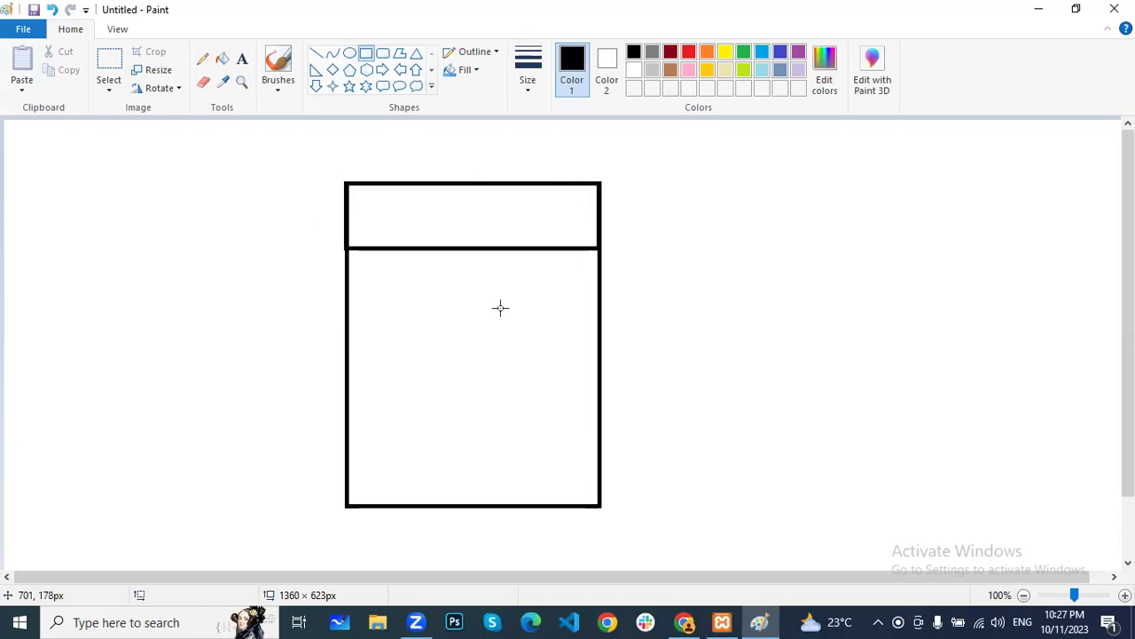
pyautogui.moveTo(347, 250); pyautogui.dragTo(603, 321)
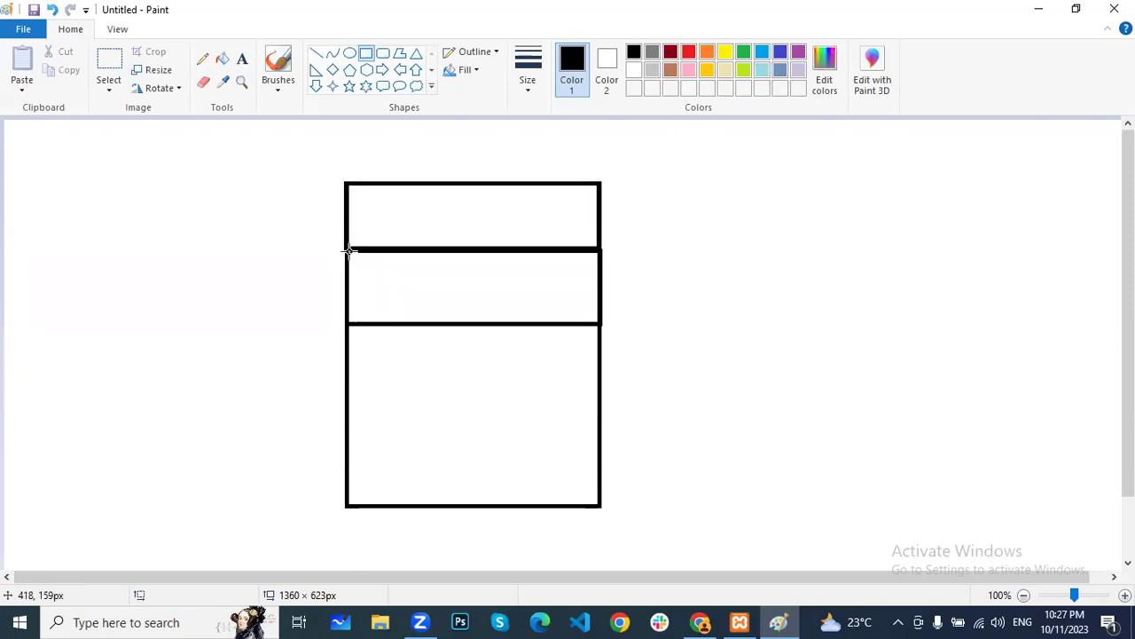
# Divide the second row of the layout sketch into three columns with two adjoining rectangles
pyautogui.moveTo(347, 251); pyautogui.dragTo(424, 323)
pyautogui.click(477, 258)
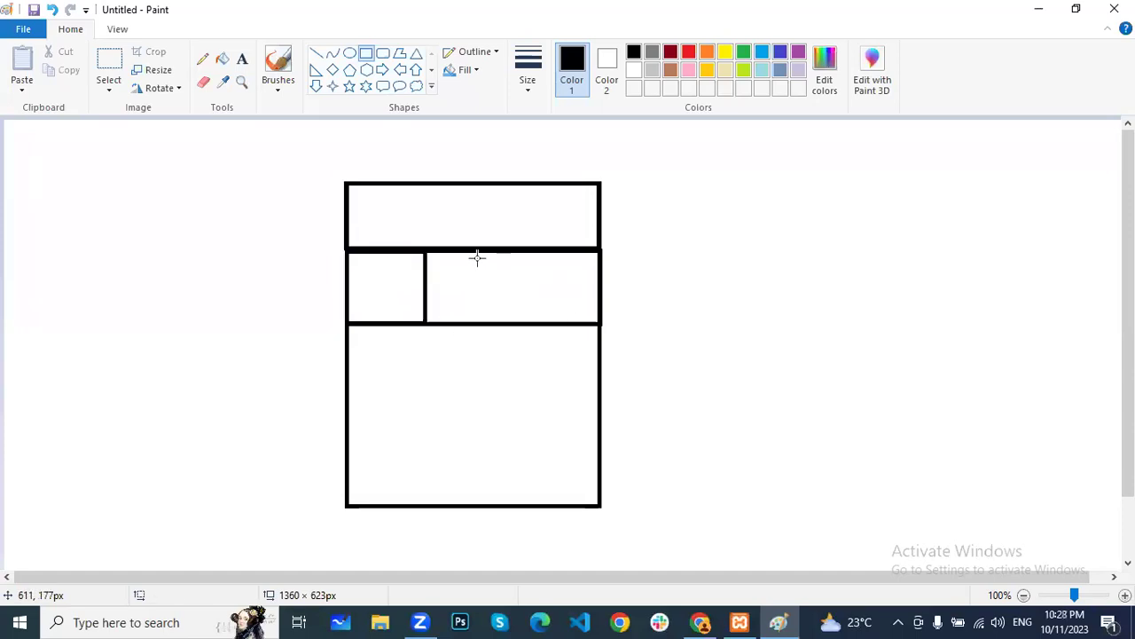
pyautogui.click(427, 247)
pyautogui.moveTo(445, 312); pyautogui.dragTo(514, 322)
pyautogui.click(657, 330)
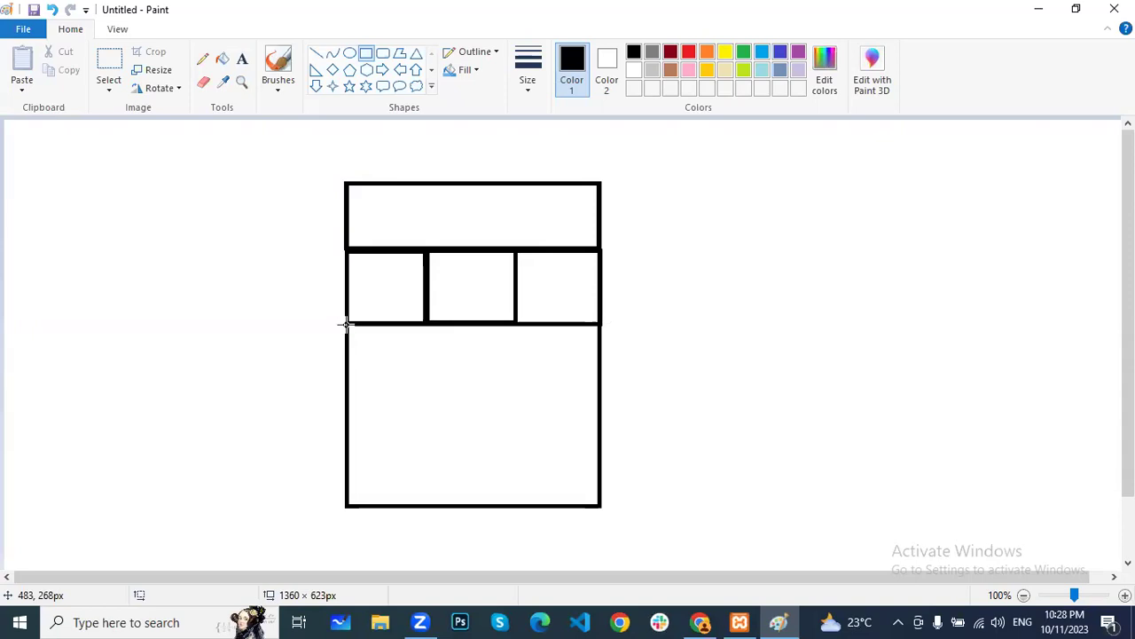
# Draw a third full-width row below the three columns and split it in two with a rectangle about 147 × 117 px
pyautogui.moveTo(346, 322); pyautogui.dragTo(463, 387)
pyautogui.moveTo(601, 415); pyautogui.dragTo(598, 413)
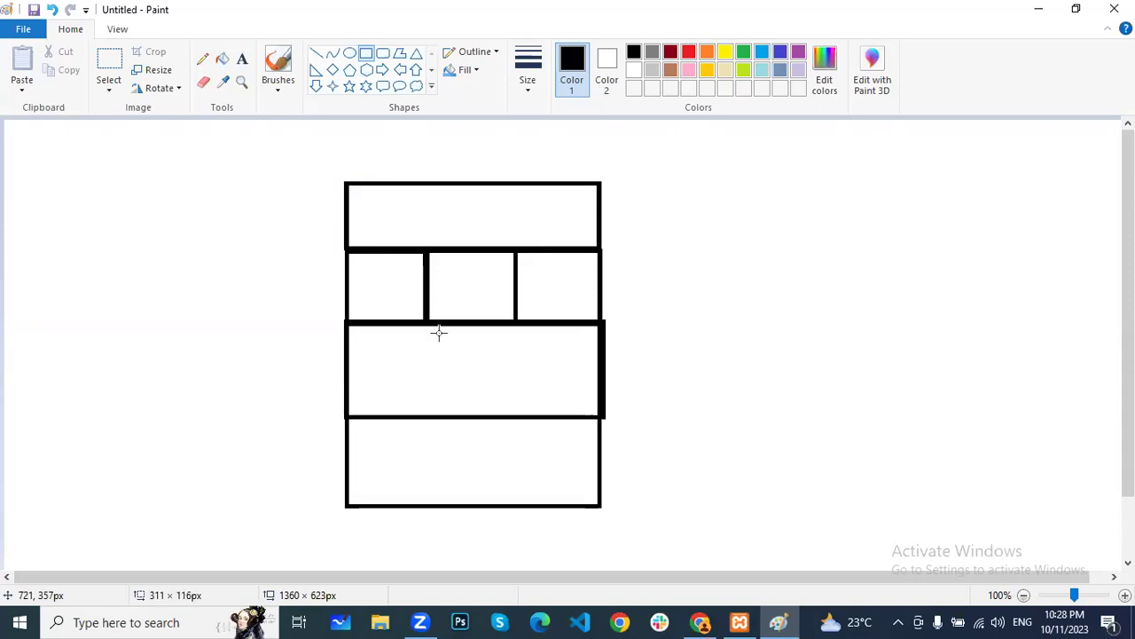
pyautogui.moveTo(345, 320); pyautogui.dragTo(384, 390)
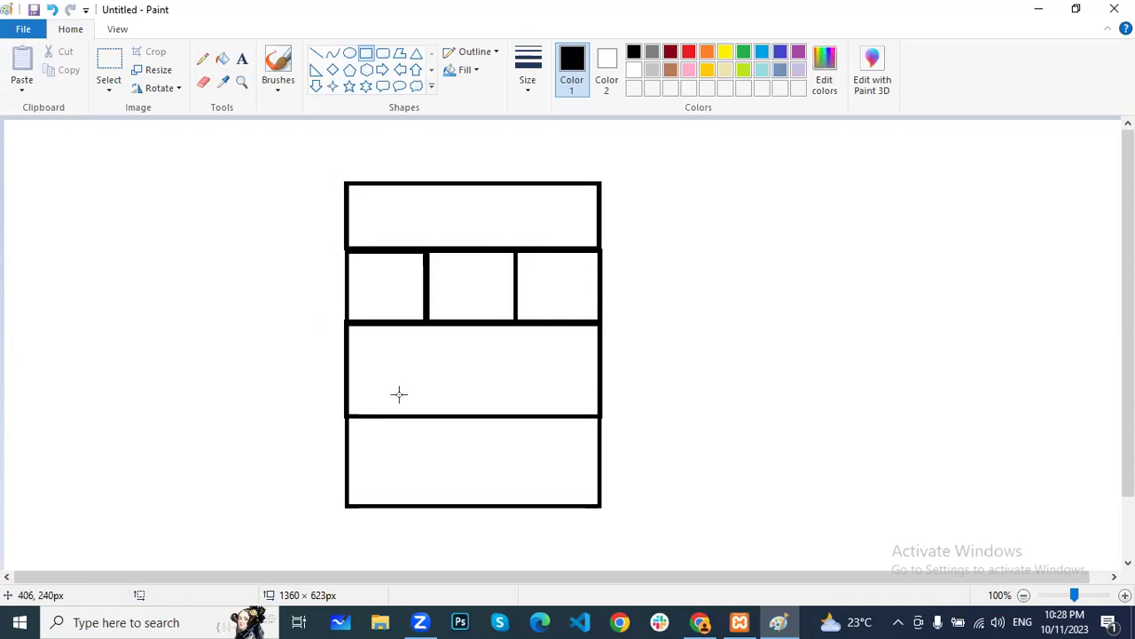
pyautogui.moveTo(468, 412); pyautogui.dragTo(467, 415)
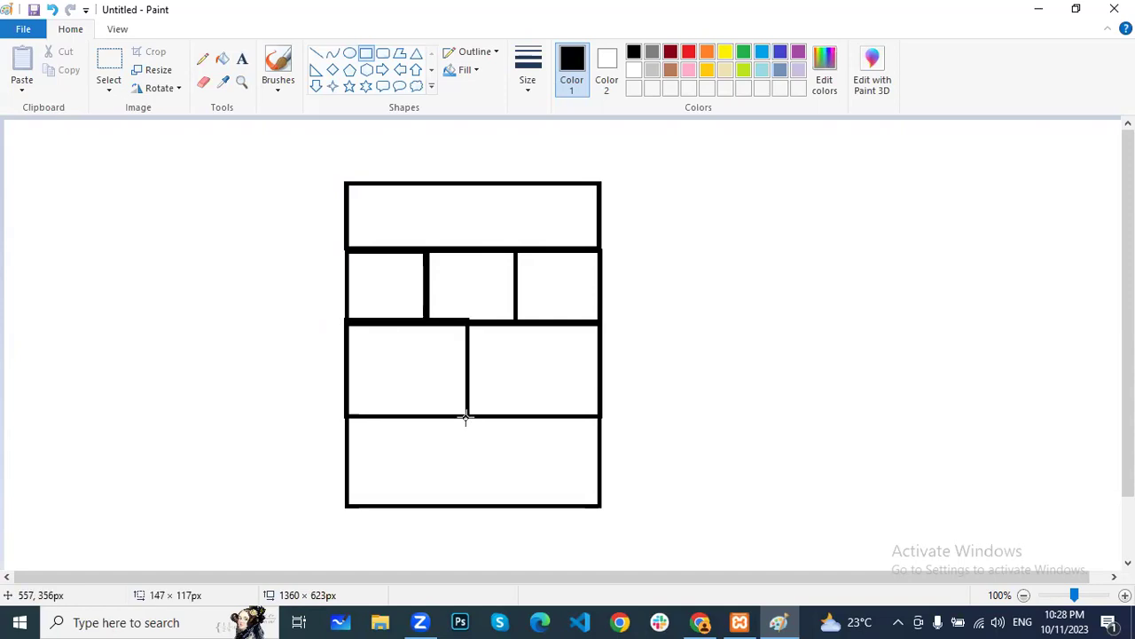
pyautogui.click(677, 336)
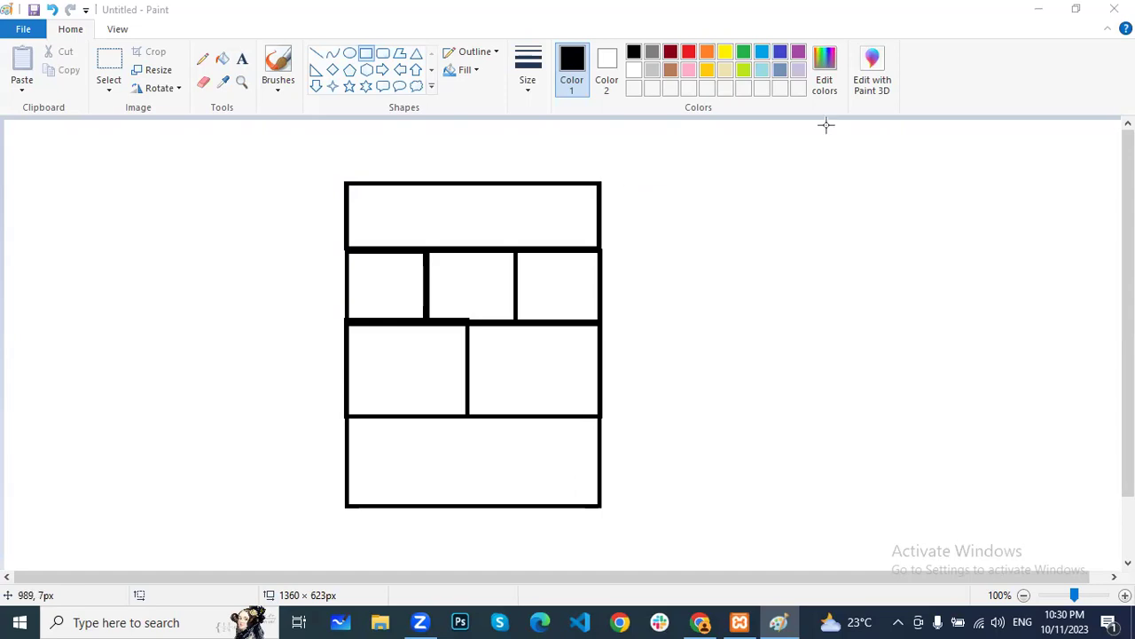
# Switch back to the Elementor editor in Chrome and open the structure choices for a new container
pyautogui.moveTo(1037, 8); pyautogui.dragTo(668, 9)
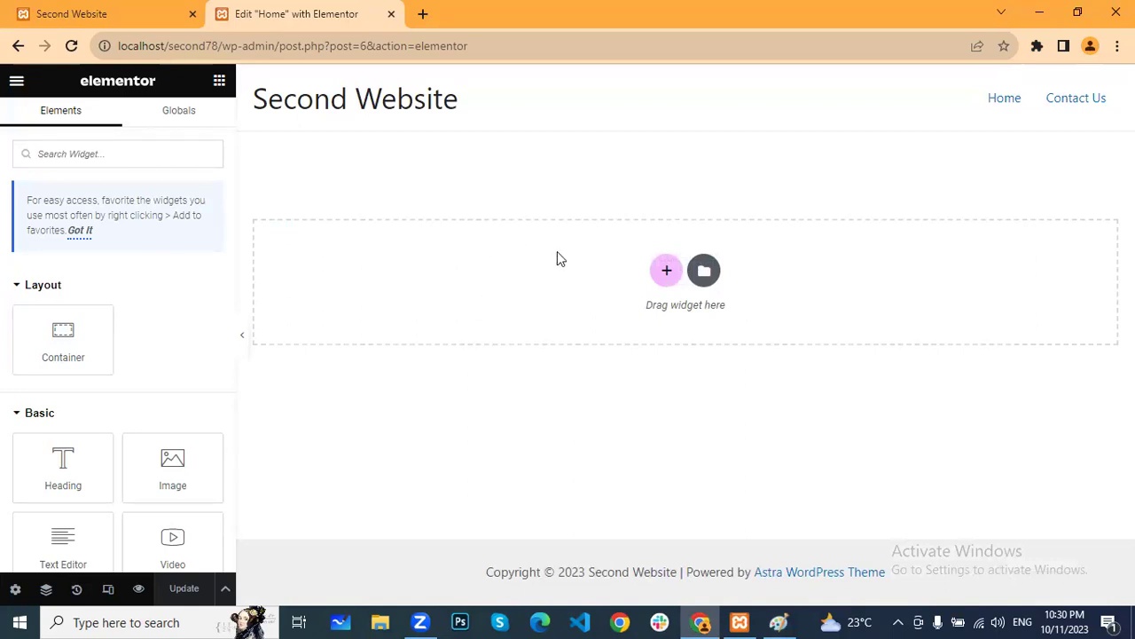
pyautogui.click(668, 274)
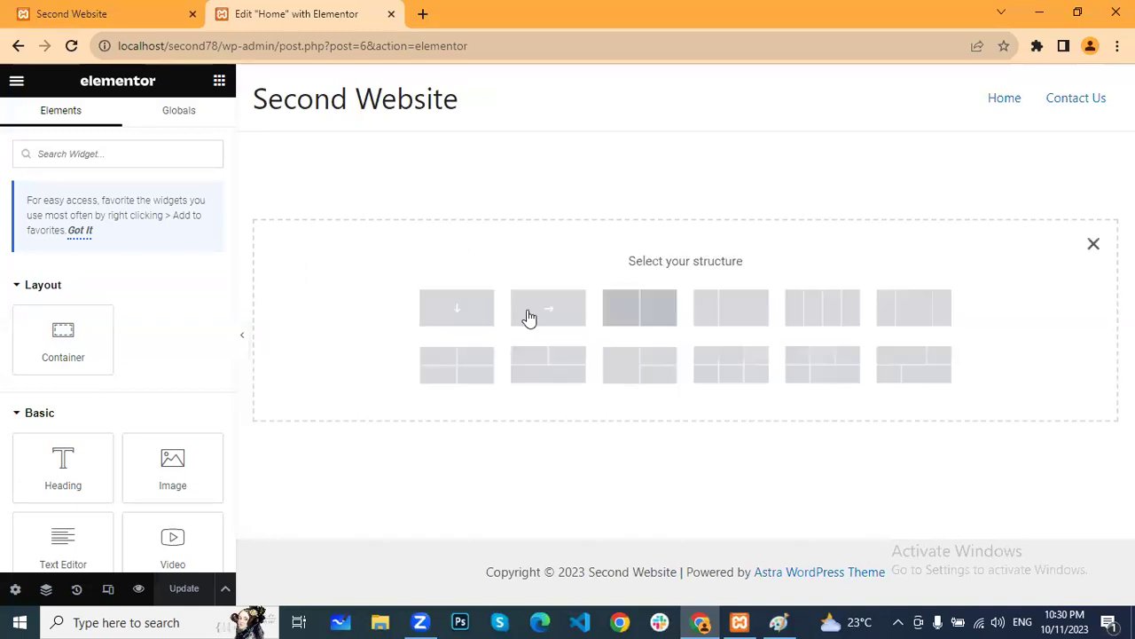